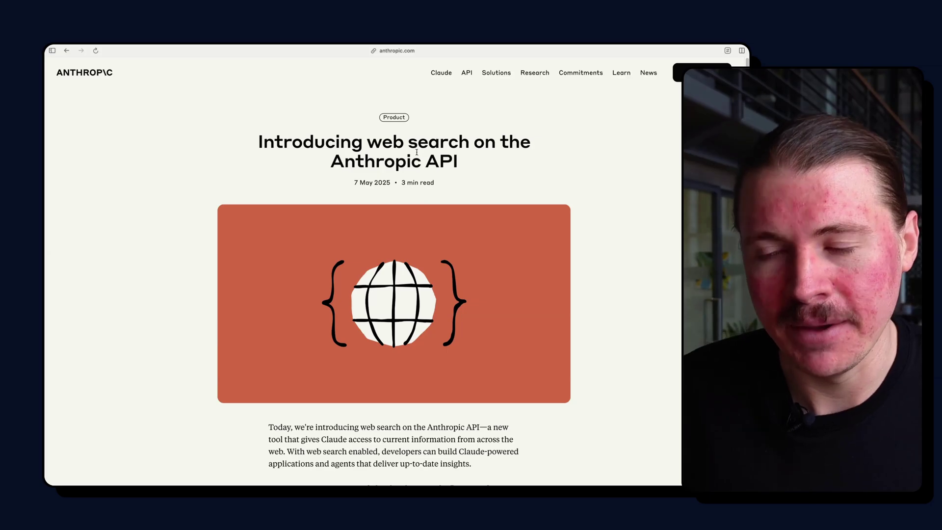
Scroll through the 'Introducing web search on the Anthropic API' announcement.
scroll(416, 152, down, 5)
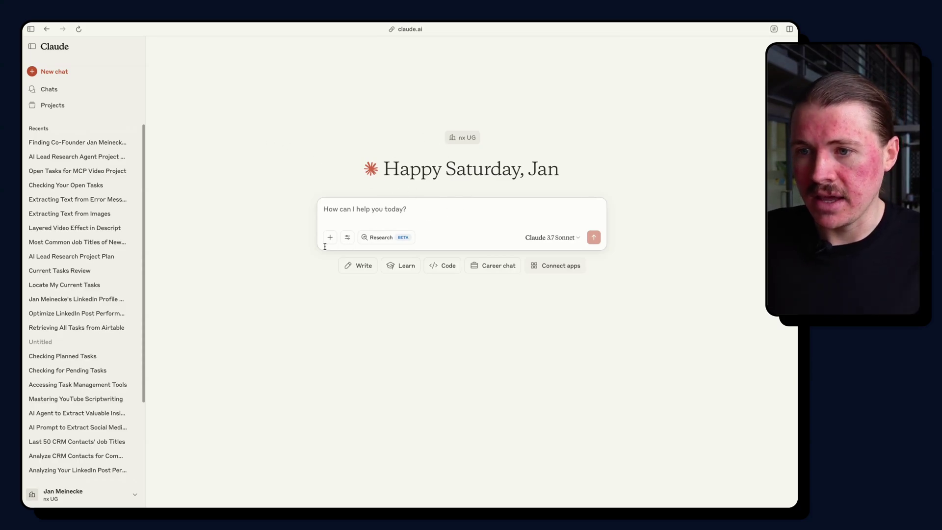
Ask Claude for the LinkedIn profile without web search, note its can't-search reply, then start a new chat.
click(346, 240)
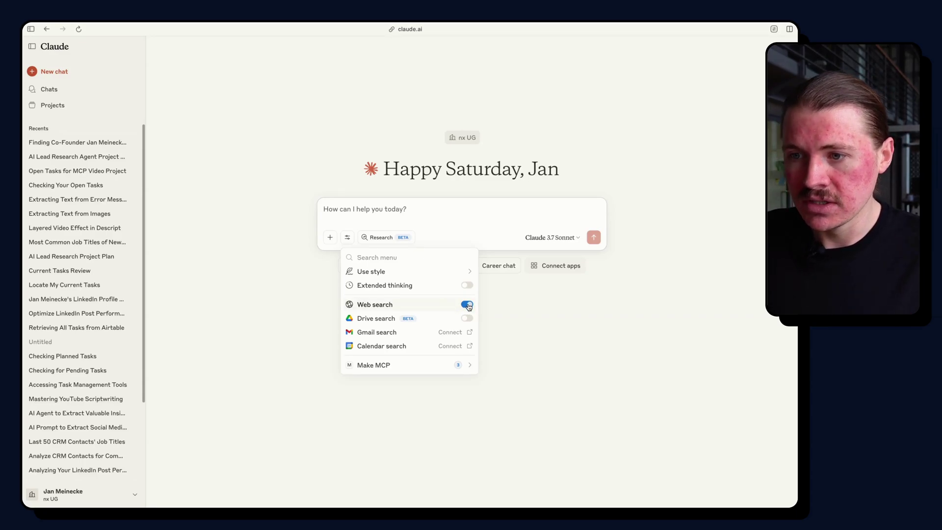
click(511, 297)
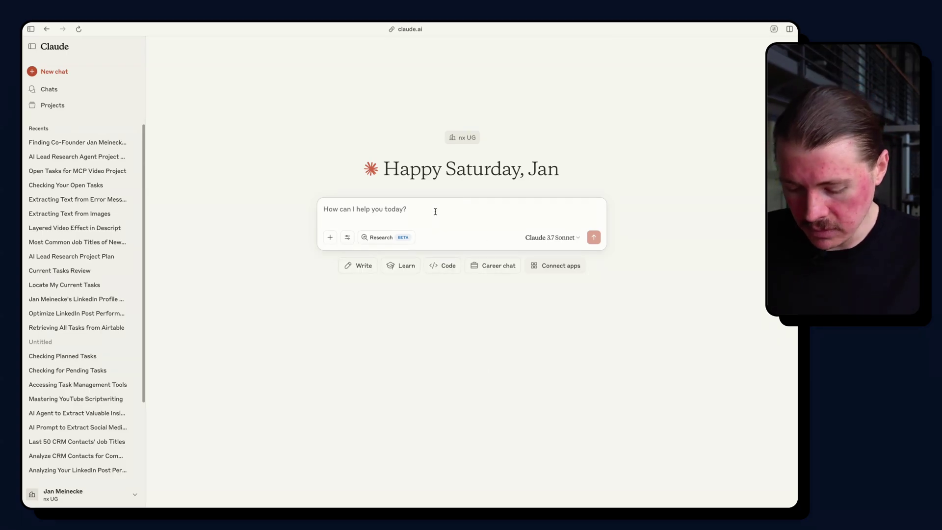
text(Ca)
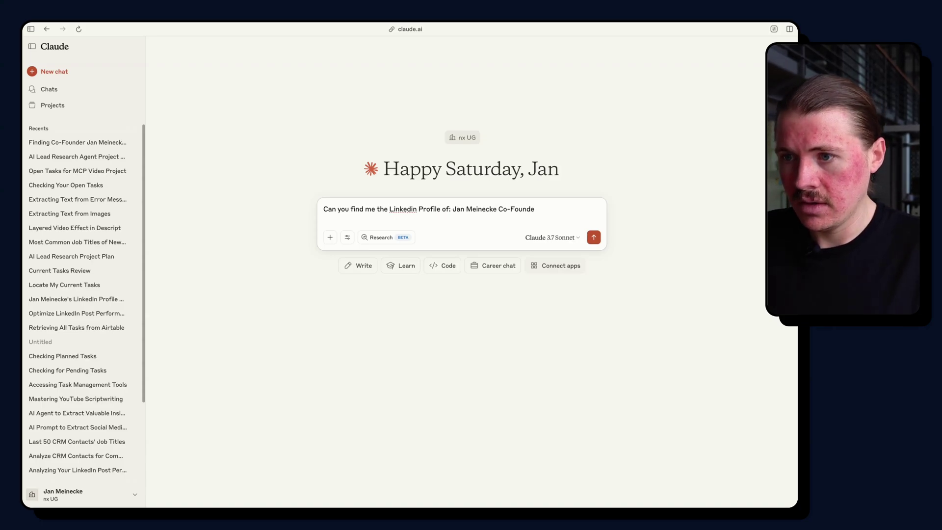
key(BackSpace)
key(Return)
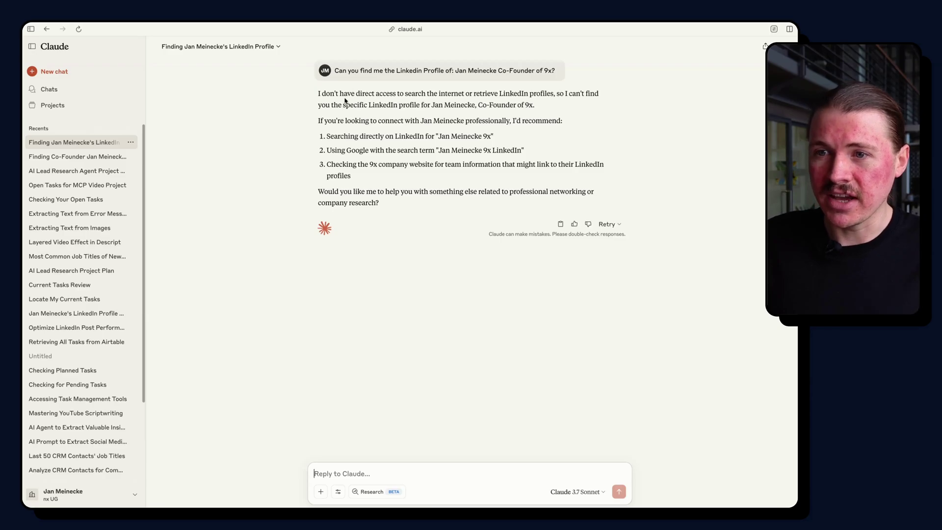
drag(362, 105, 523, 112)
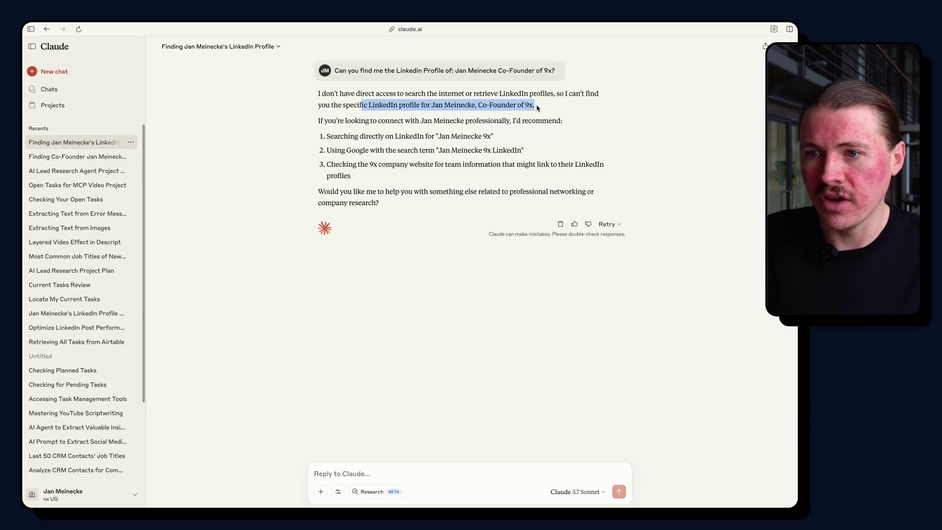
key(super+k)
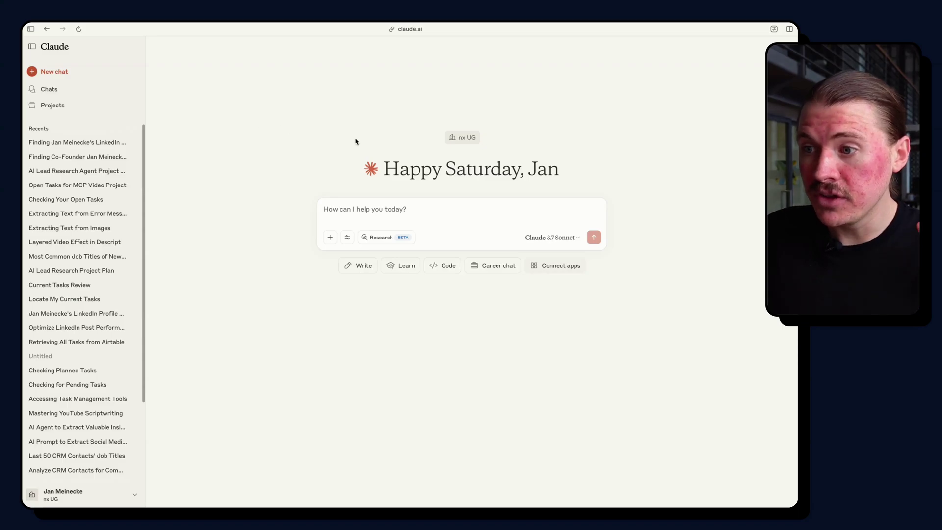
Enable web search in Claude's tools and send the pasted LinkedIn profile question.
click(348, 238)
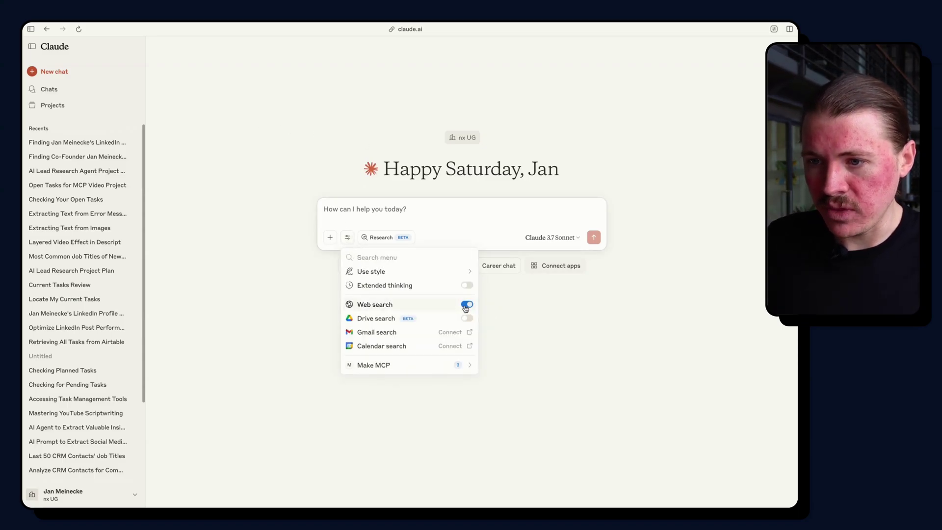
click(414, 210)
text(Can you find me the LinkedIn Profile of: Jan Meinecke Co-Founder of 9x?)
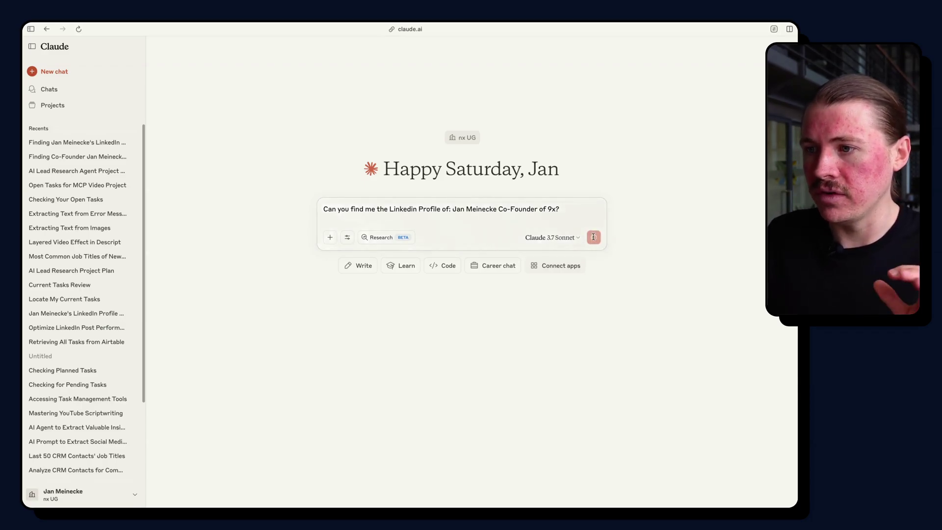
click(593, 237)
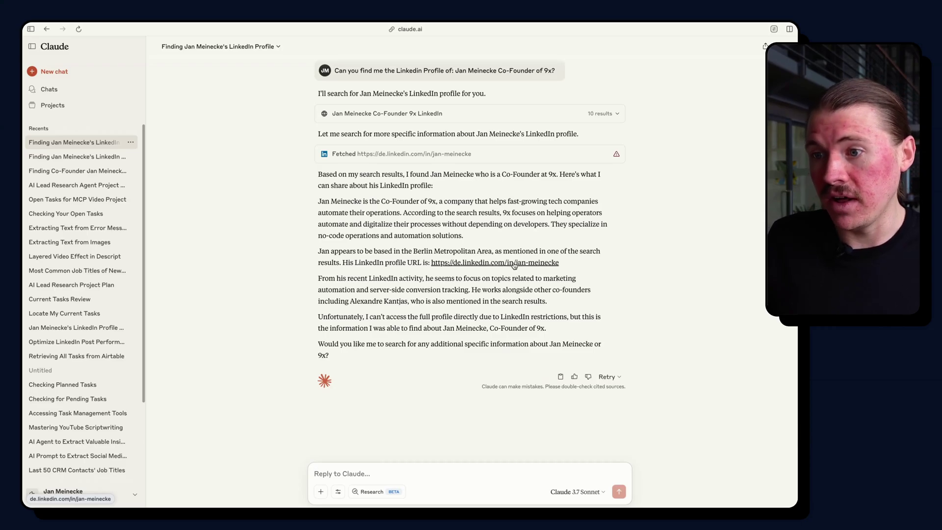
Open the LinkedIn URL from Claude's reply, check the profile, and return to the Claude chat.
click(514, 264)
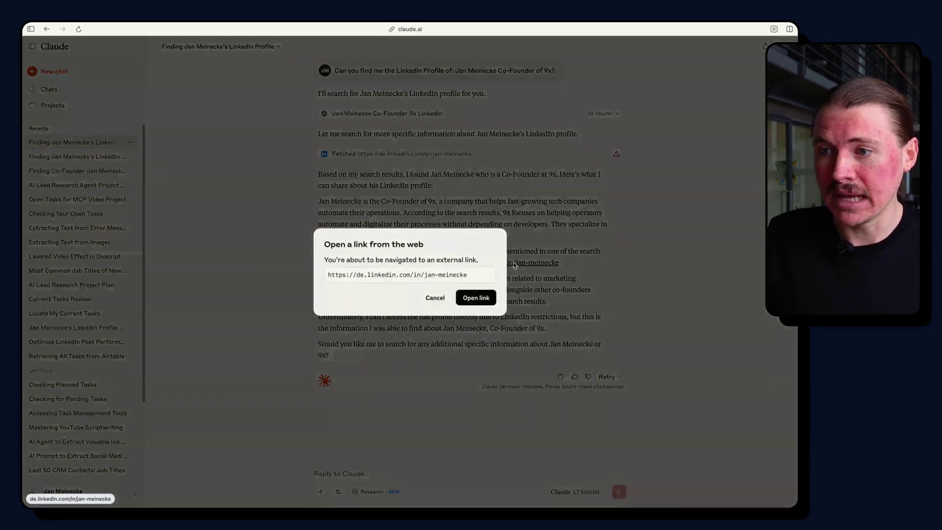
click(474, 297)
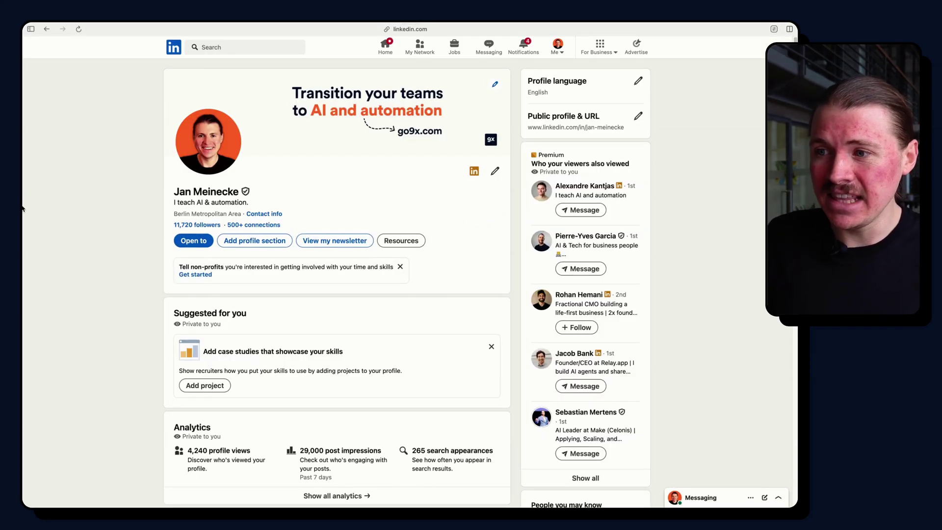
mouse_move(22, 187)
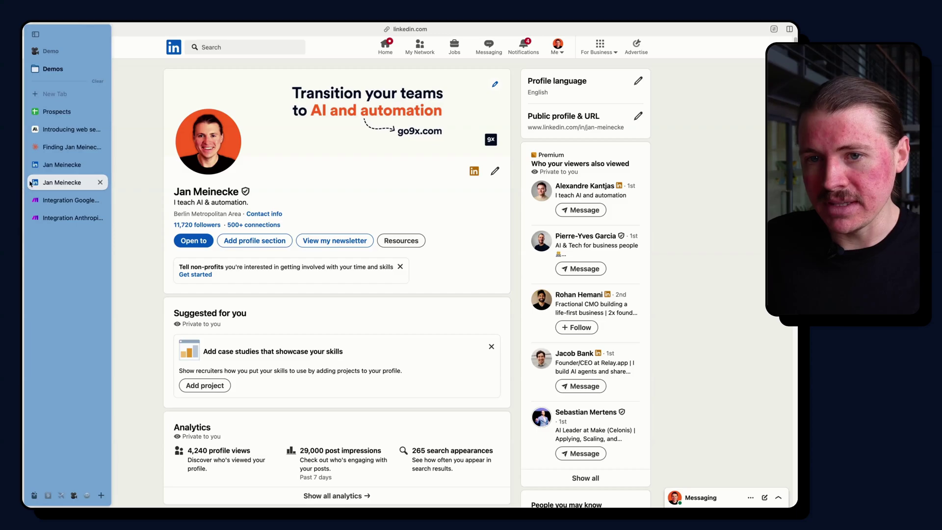
click(56, 150)
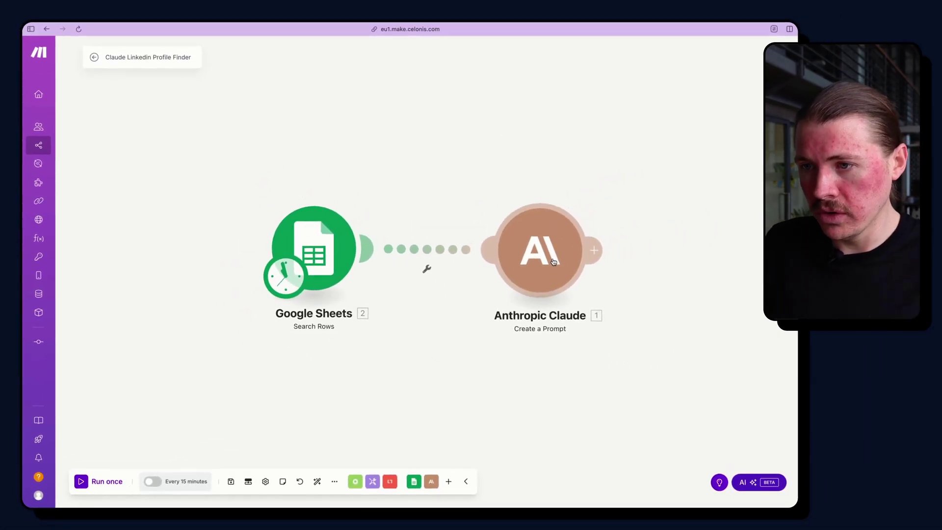
Review the Anthropic Claude module's prompt settings in Make, then switch to the Prospects spreadsheet.
click(554, 291)
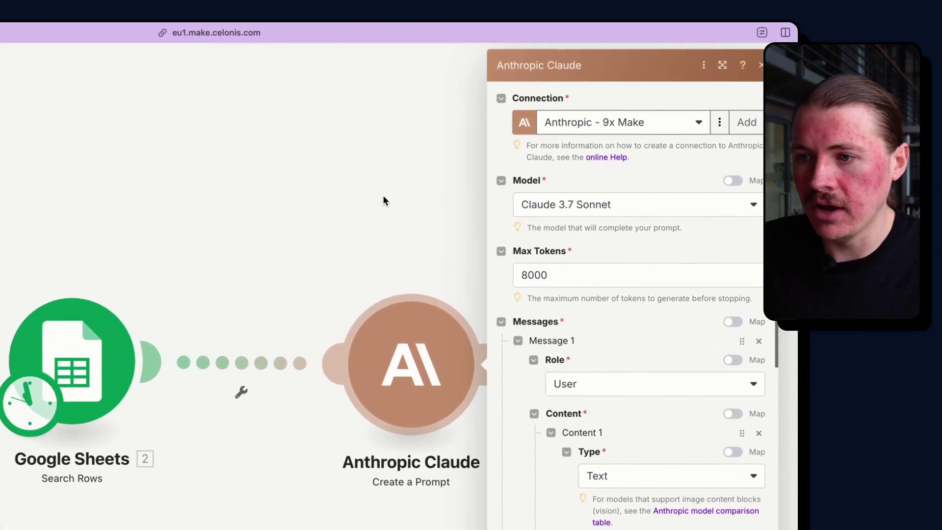
click(383, 200)
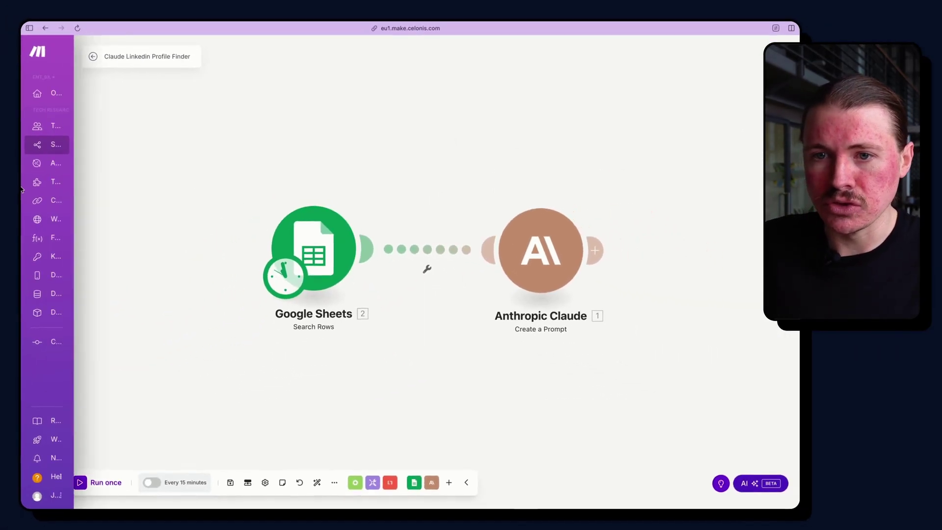
mouse_move(21, 189)
click(55, 116)
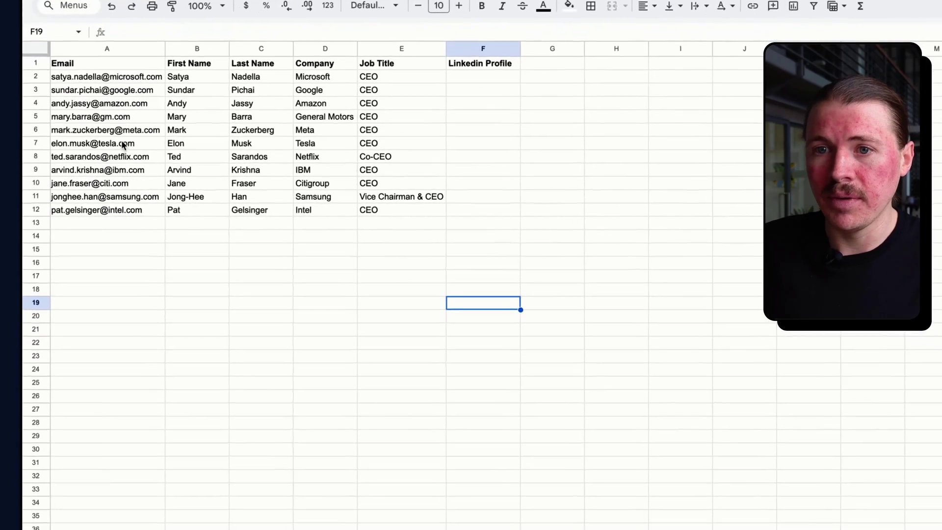
click(92, 123)
shift+click(390, 214)
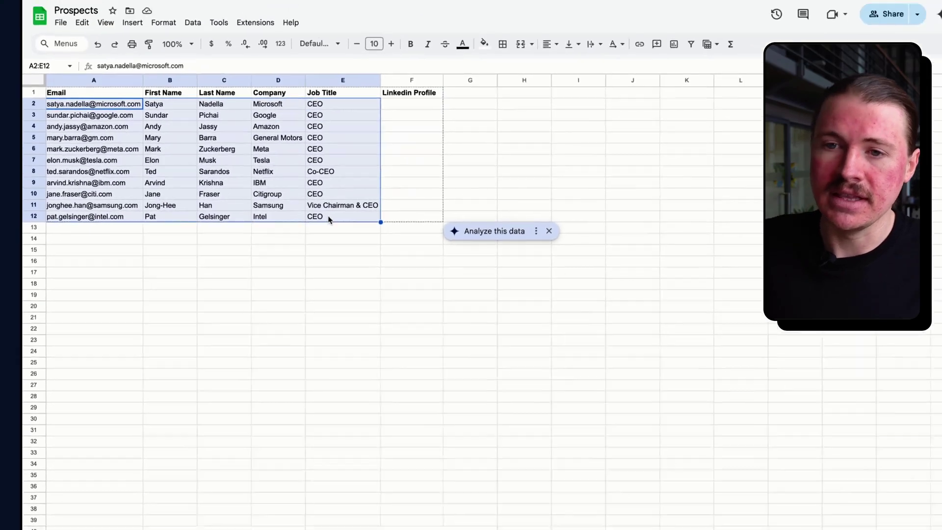
click(392, 212)
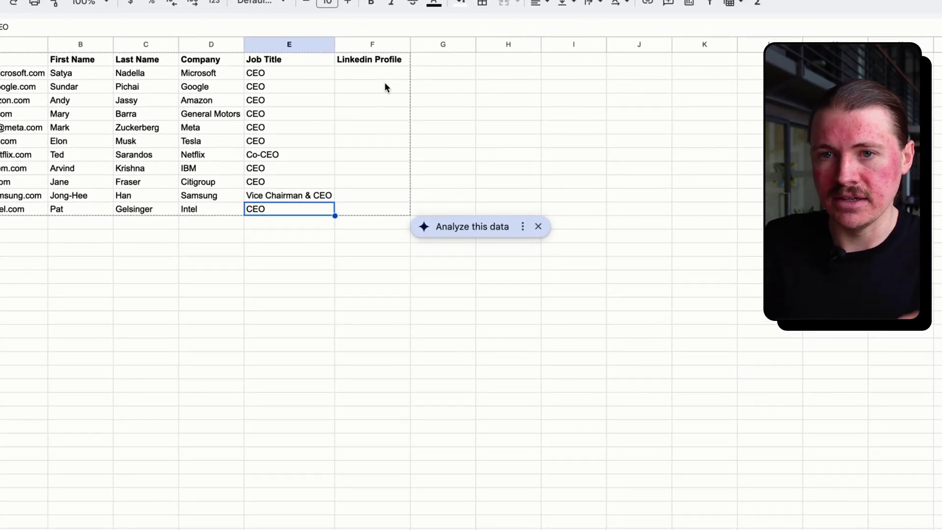
click(373, 332)
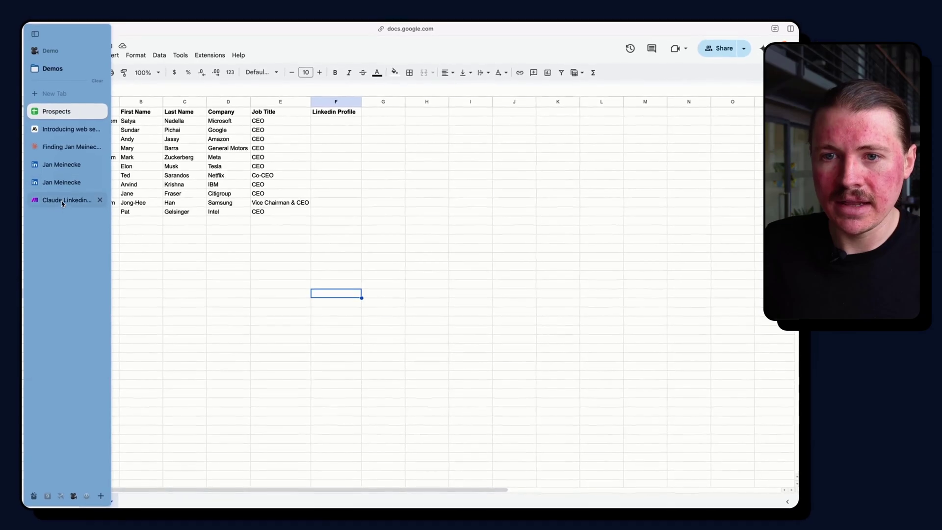
Back in Make, confirm the Search Rows filter only picks rows lacking a Linkedin Profile.
click(68, 199)
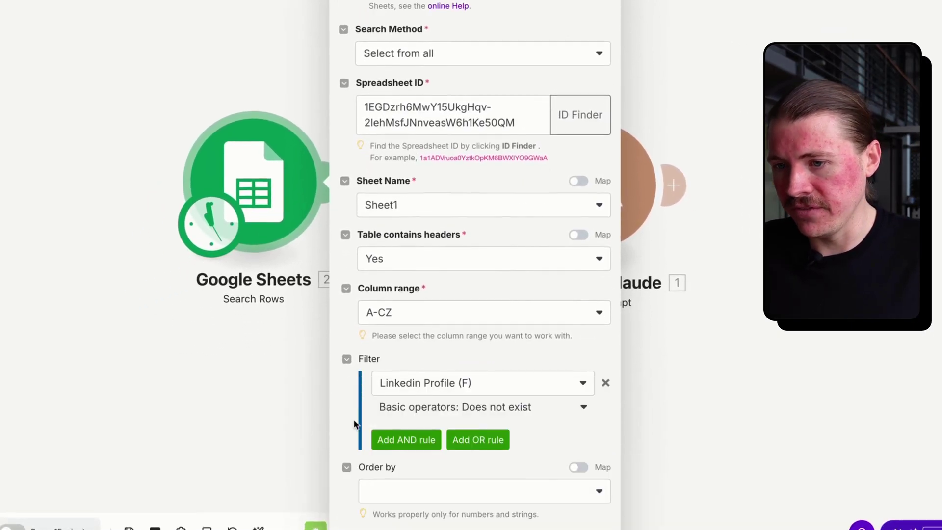
scroll(382, 442, down, 3)
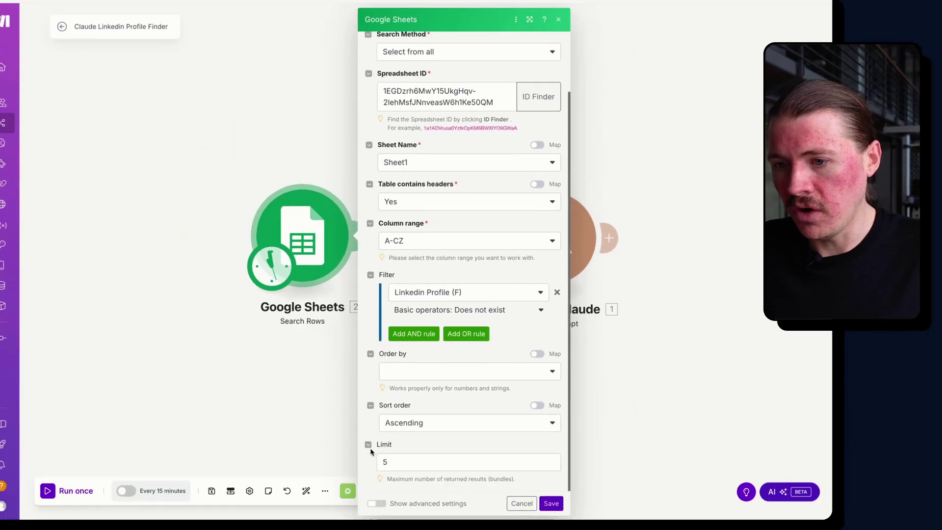
click(275, 505)
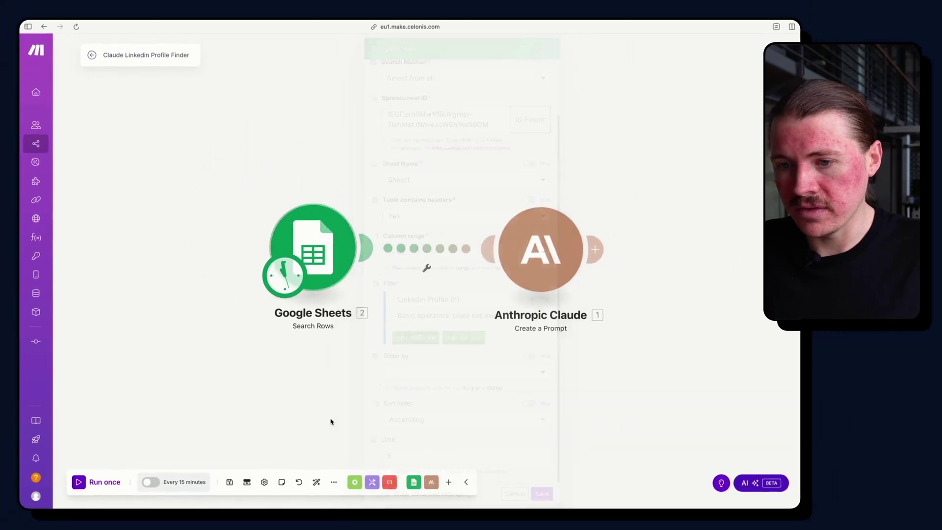
View the Claude module's settings: Claude 3.7 Sonnet, 8000 max tokens and the LinkedIn prompt.
click(540, 250)
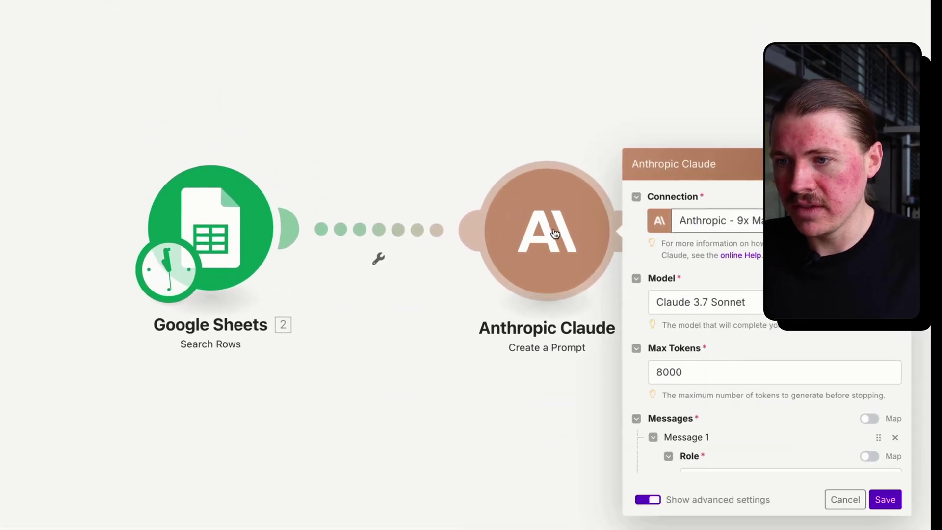
scroll(699, 185, down, 3)
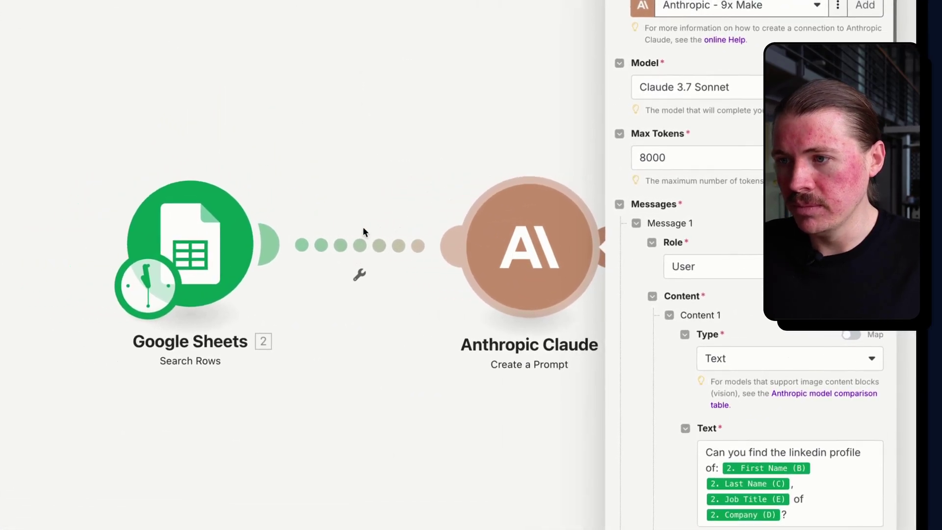
scroll(736, 334, down, 2)
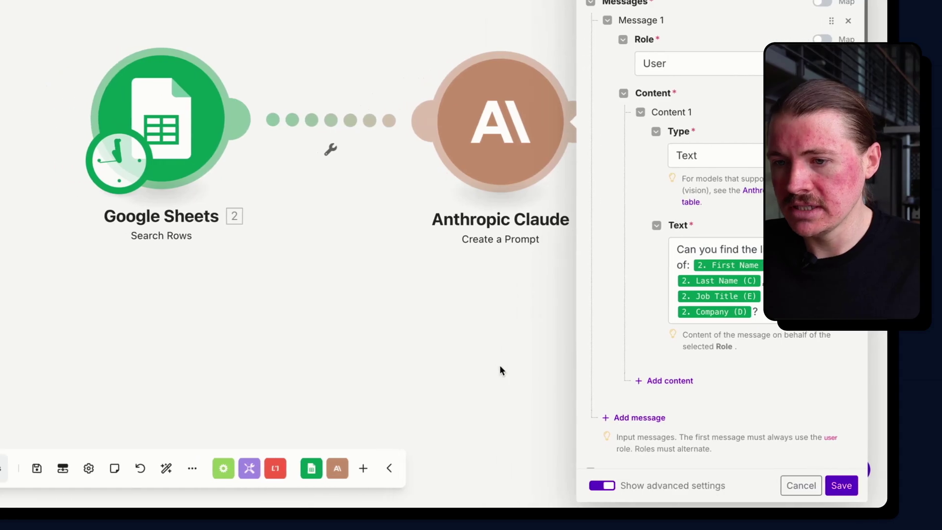
click(289, 364)
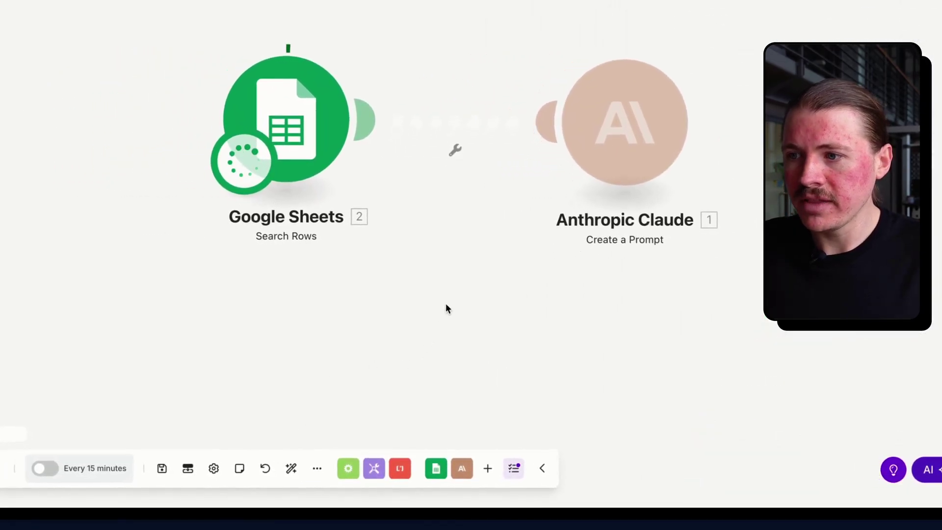
drag(491, 264, 417, 266)
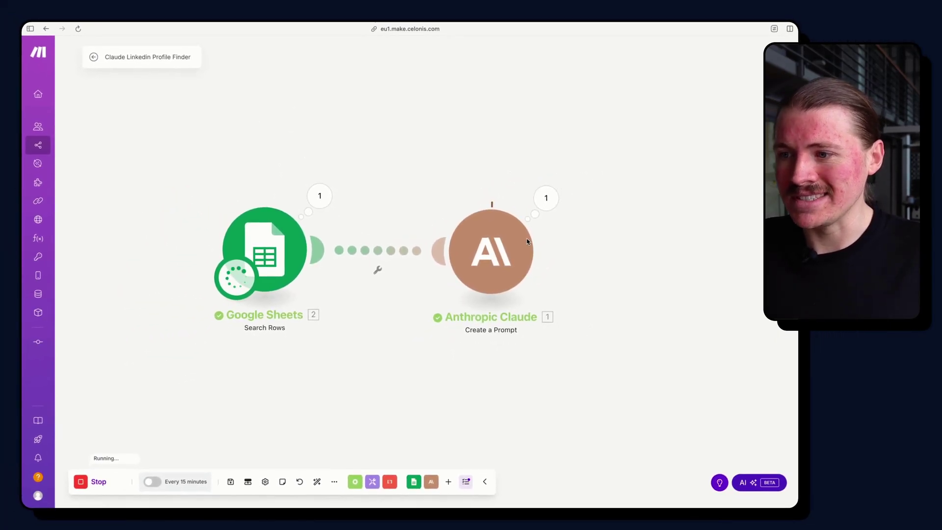
click(546, 198)
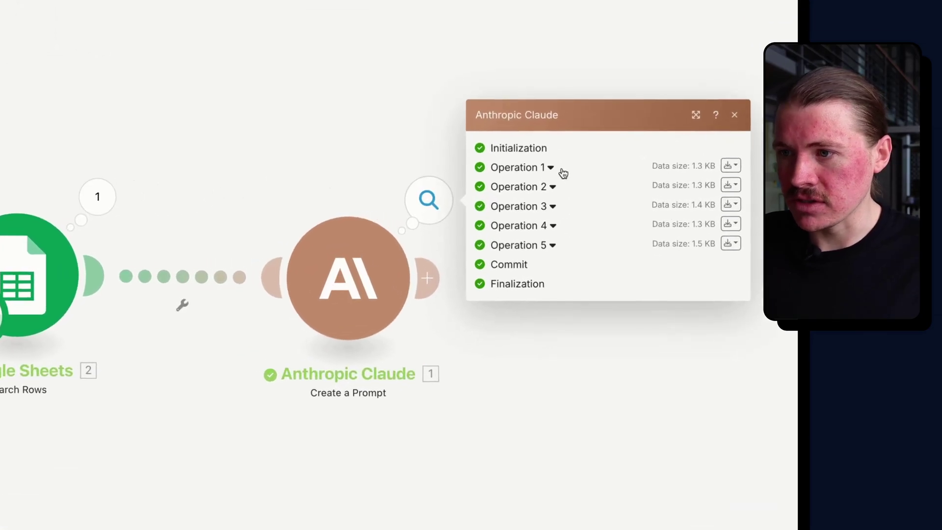
click(608, 187)
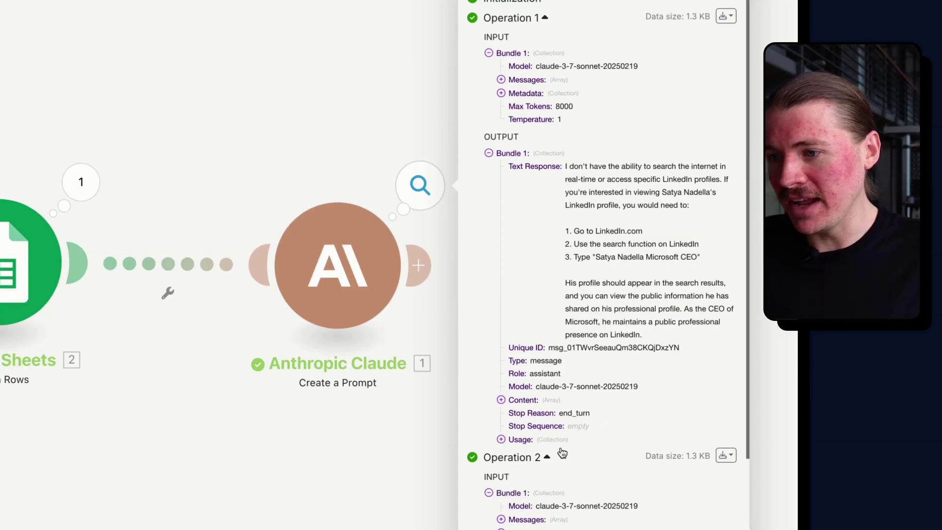
scroll(631, 364, down, 6)
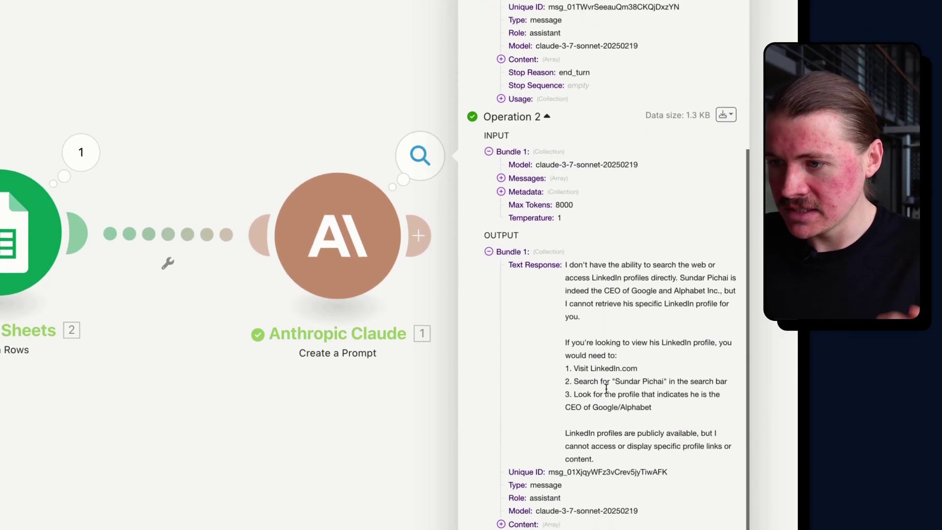
drag(648, 270, 750, 322)
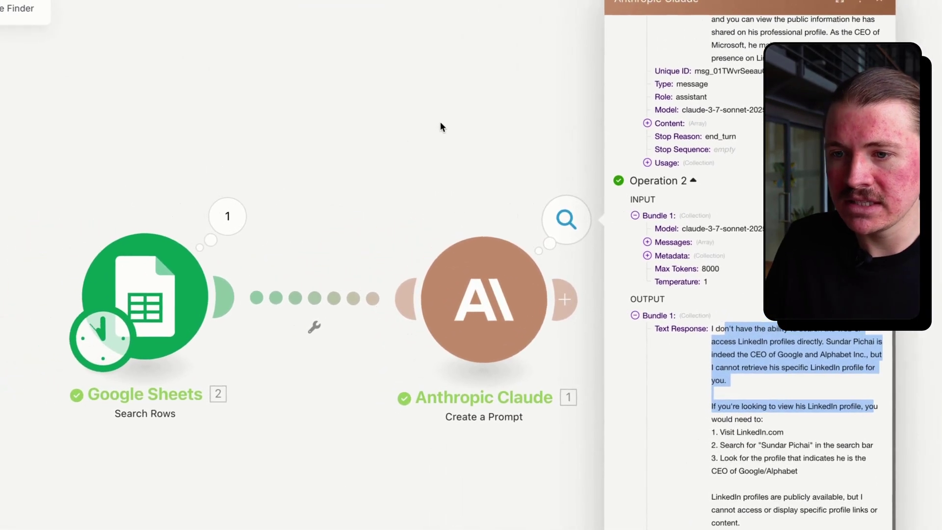
Close the run output, open the Claude module and reveal its advanced settings down to Other Input Parameters.
click(464, 166)
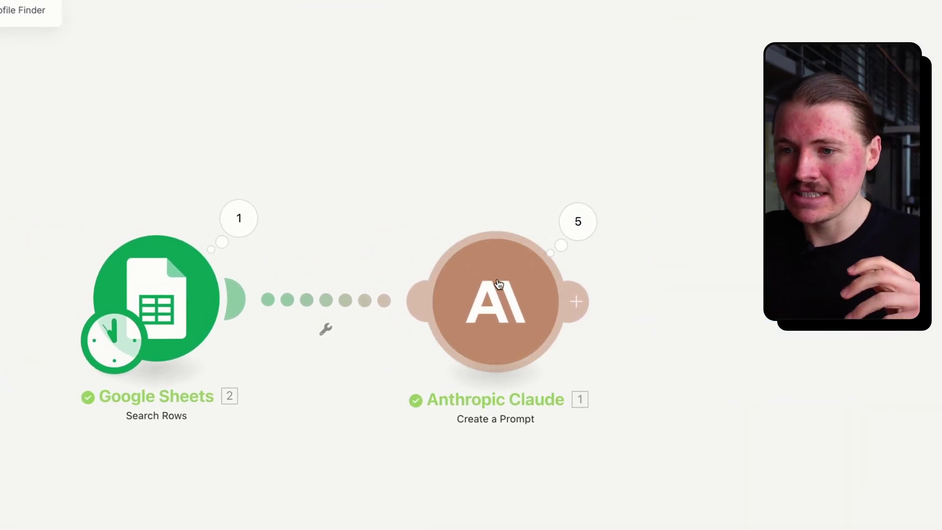
click(509, 308)
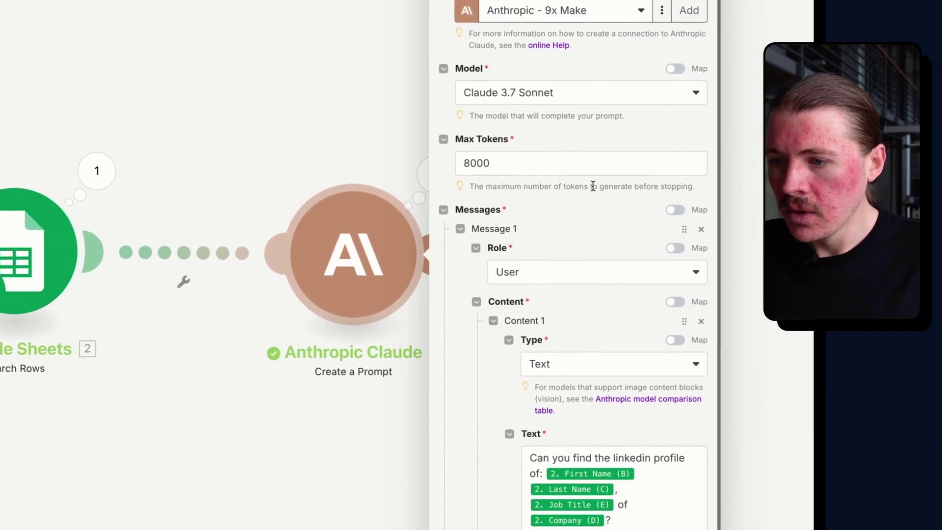
scroll(572, 358, down, 2)
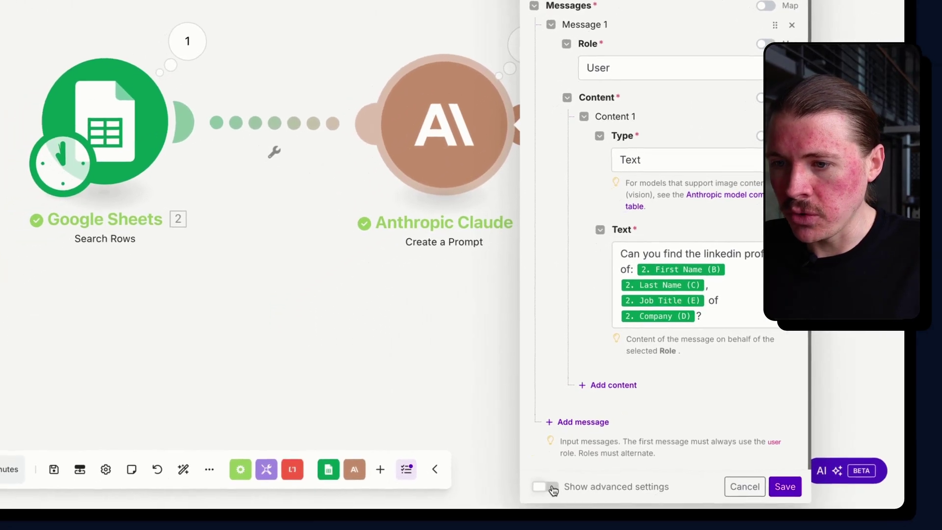
click(554, 486)
scroll(582, 374, down, 6)
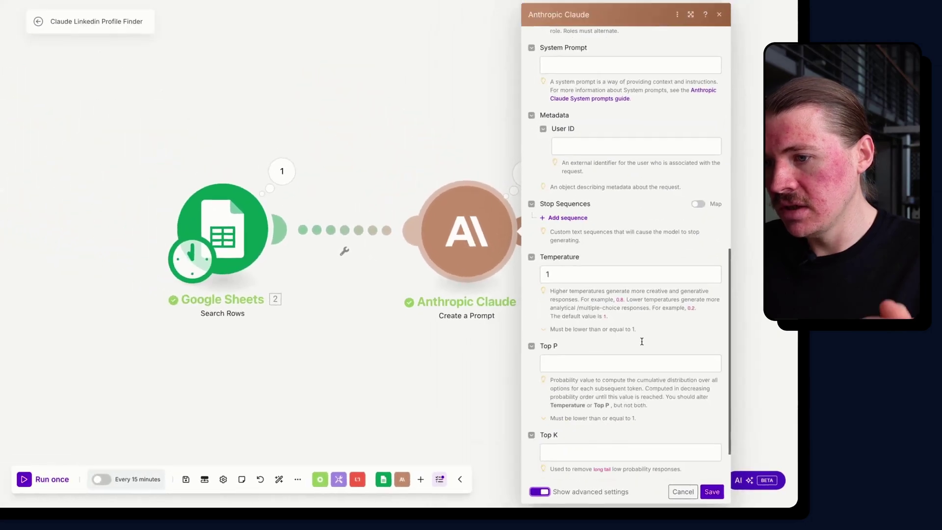
scroll(642, 341, down, 2)
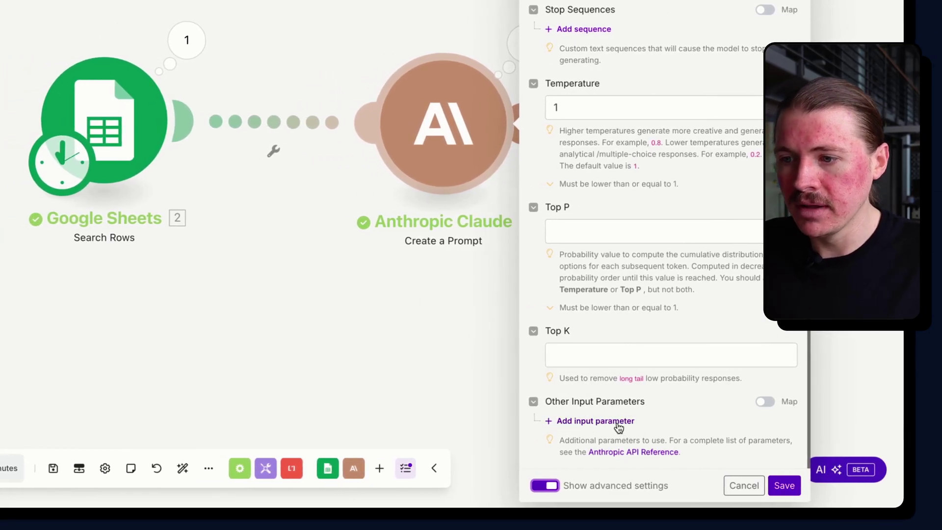
scroll(633, 410, down, 3)
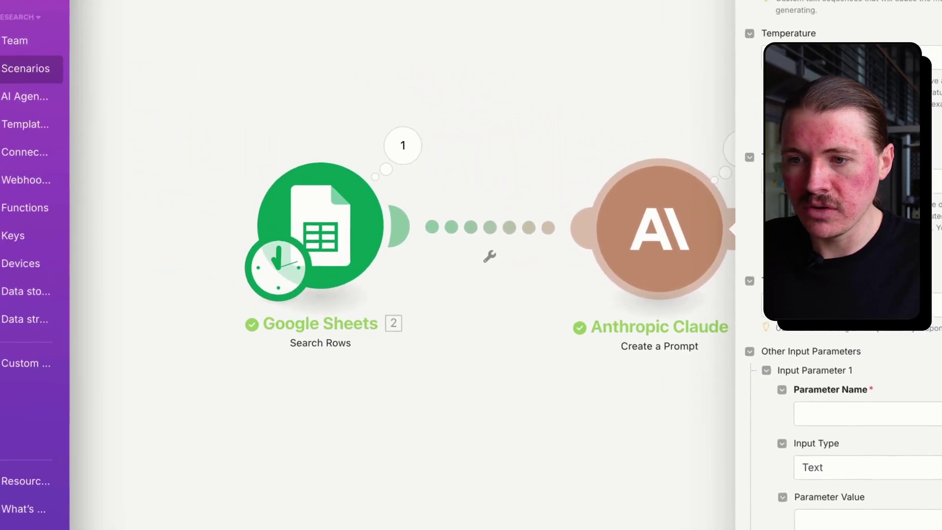
Read the web search announcement through Getting started, then open the Web search tool docs page.
mouse_move(0, 102)
click(78, 69)
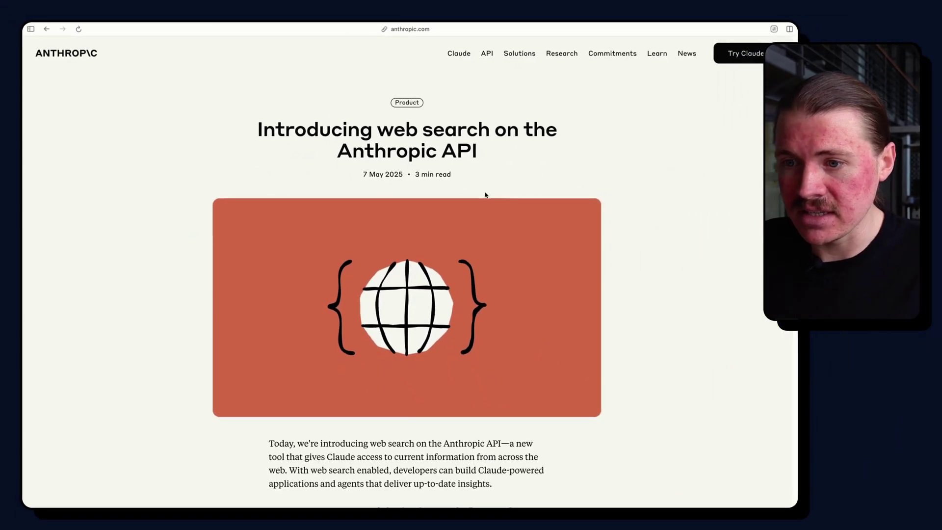
scroll(393, 290, down, 15)
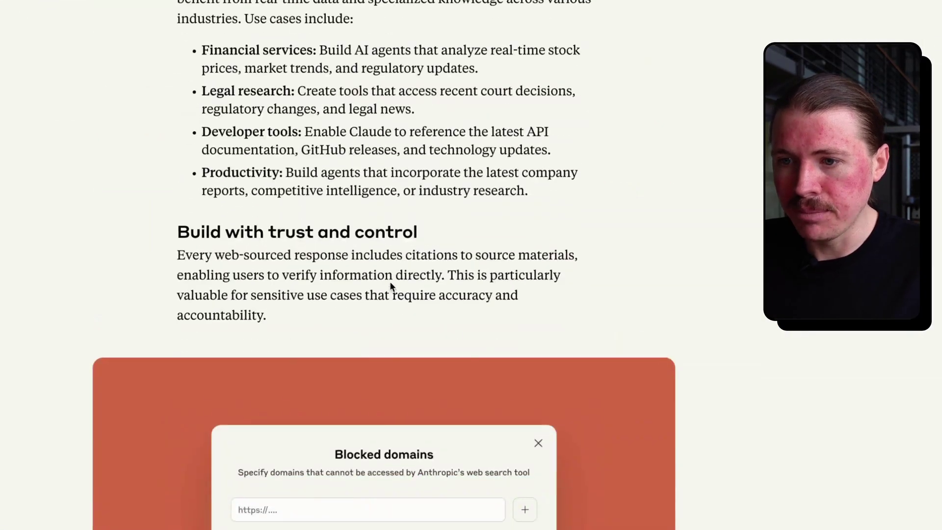
scroll(390, 281, down, 20)
scroll(389, 289, up, 8)
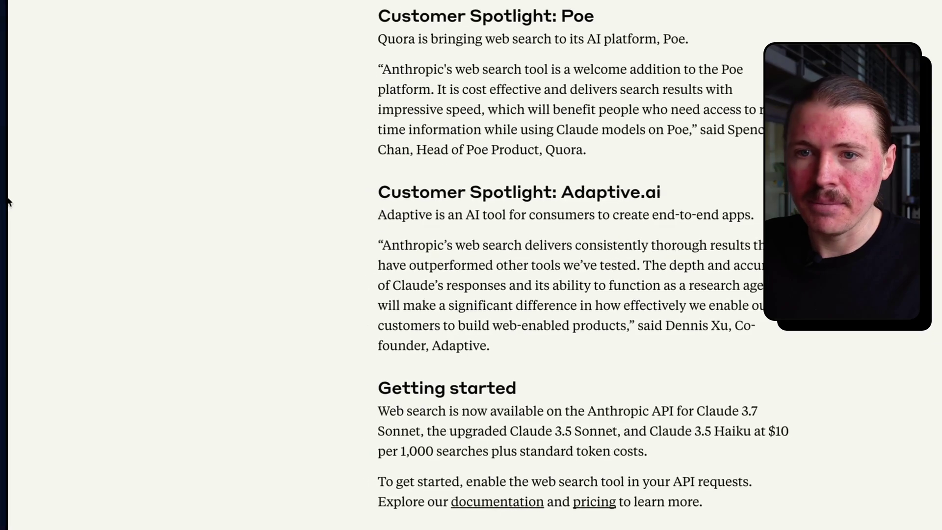
mouse_move(22, 183)
click(92, 124)
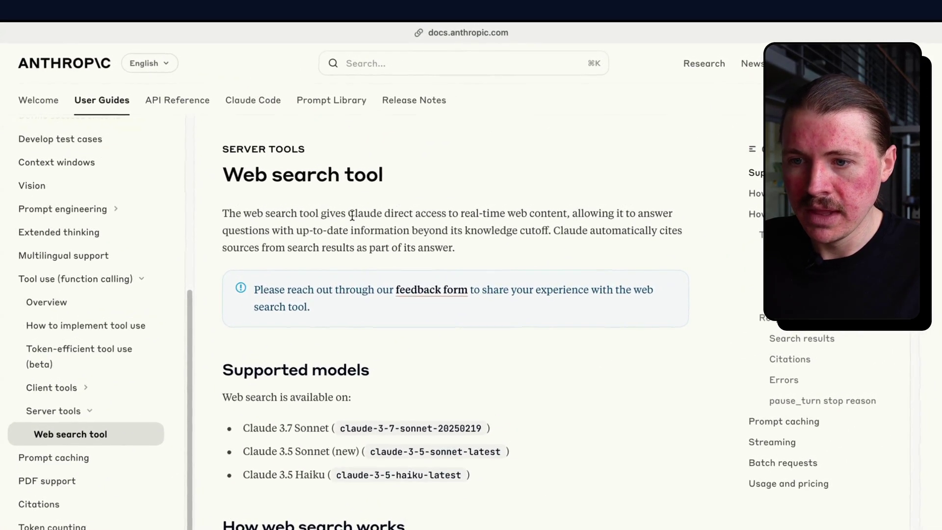
Find the example request's tools entry: web_search_20250305, name web_search, max_uses 5.
scroll(352, 216, down, 5)
scroll(326, 290, down, 3)
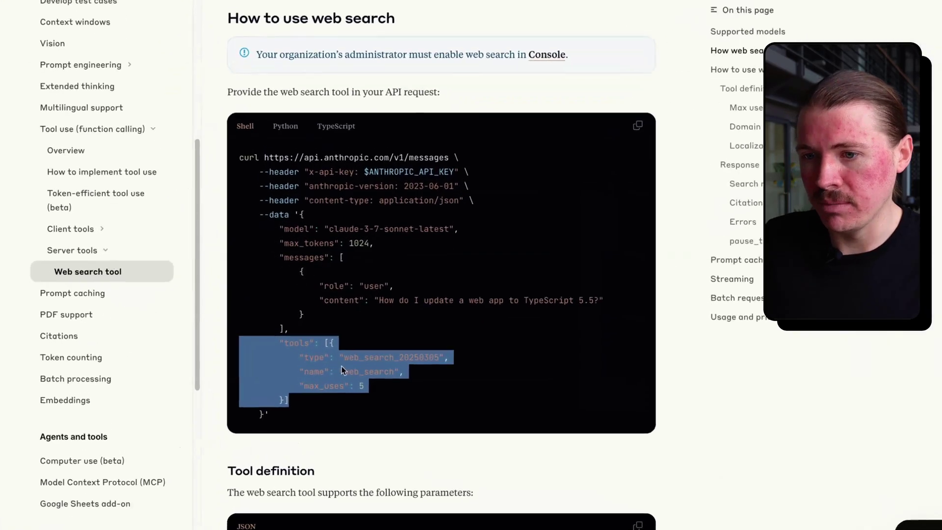
click(287, 390)
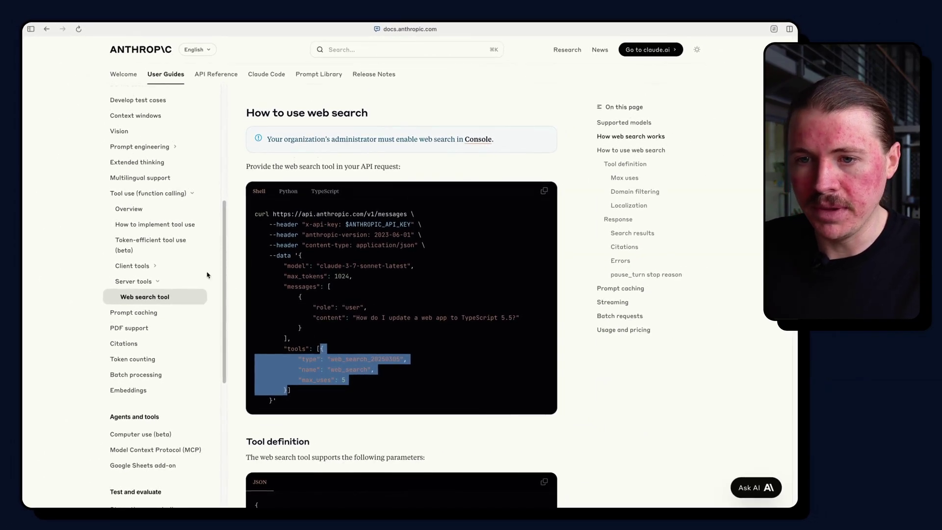
In the Claude module, name Input Parameter 1 'tools' with input type Tools.
mouse_move(25, 230)
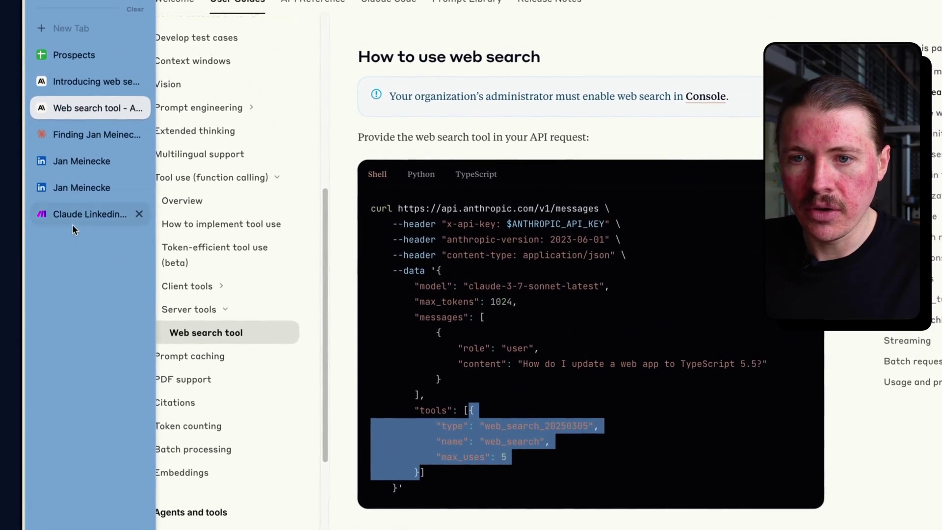
click(74, 214)
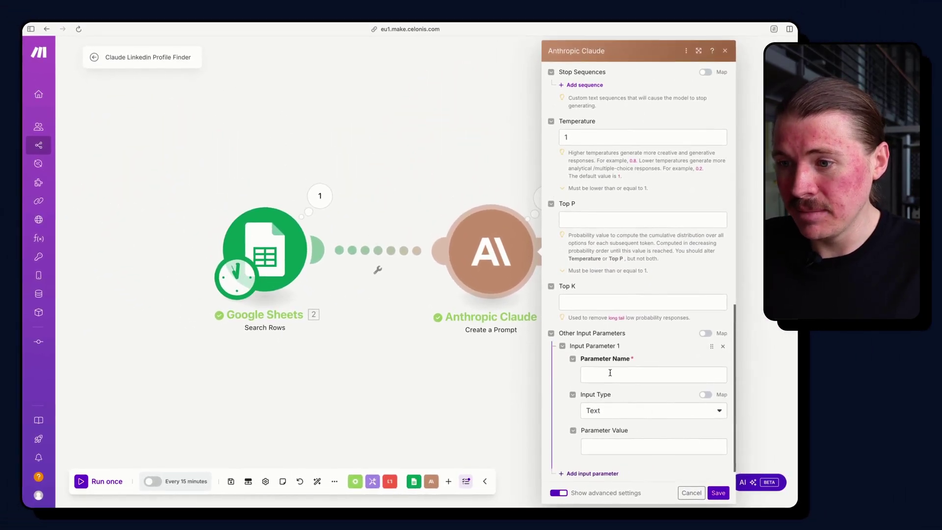
click(610, 373)
text(tools)
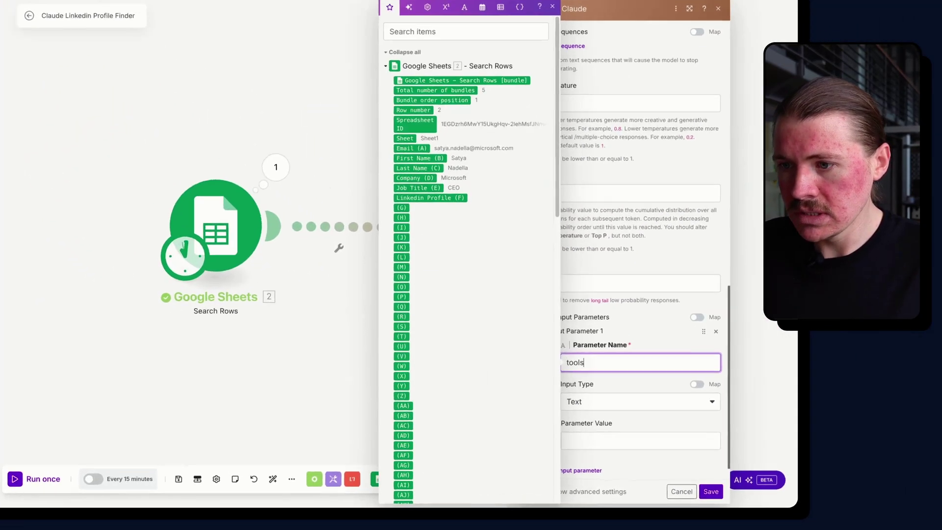
click(682, 410)
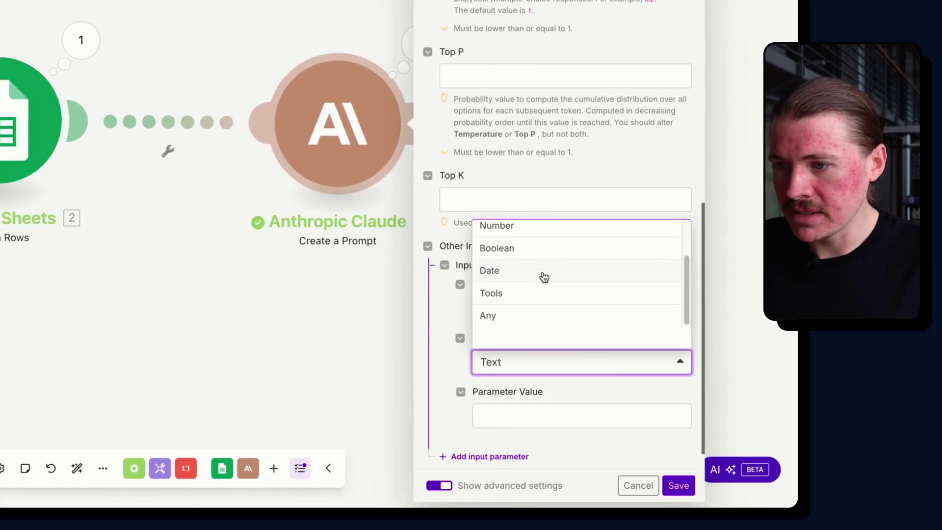
click(493, 293)
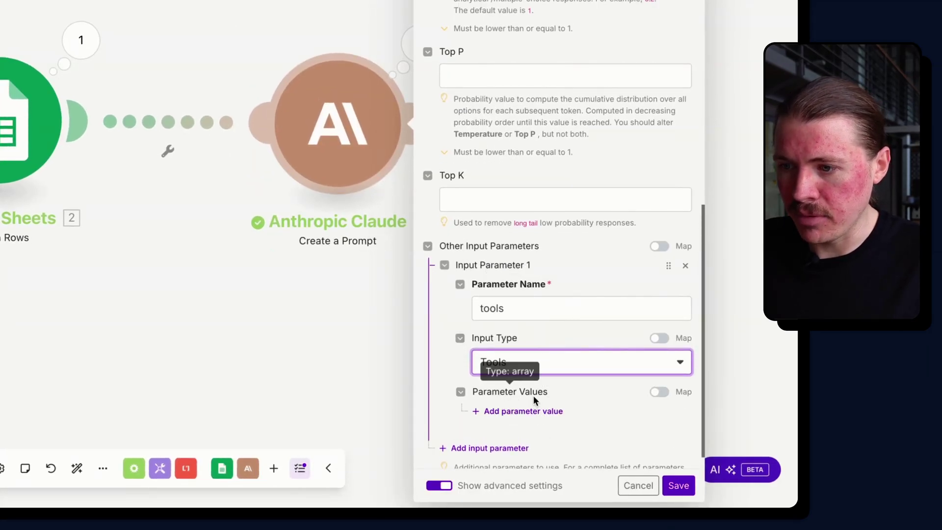
Paste the web_search tool JSON as Parameter Value 1 and save the module settings.
scroll(540, 392, down, 2)
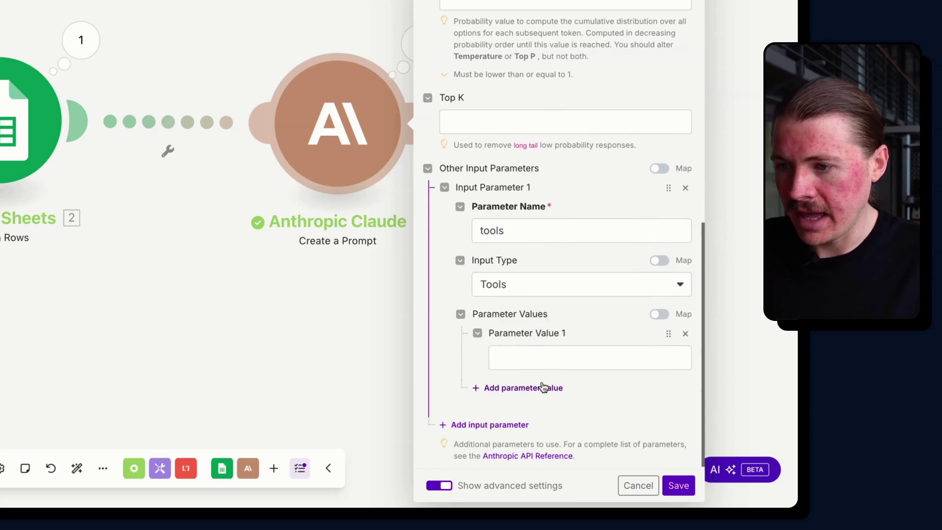
click(533, 357)
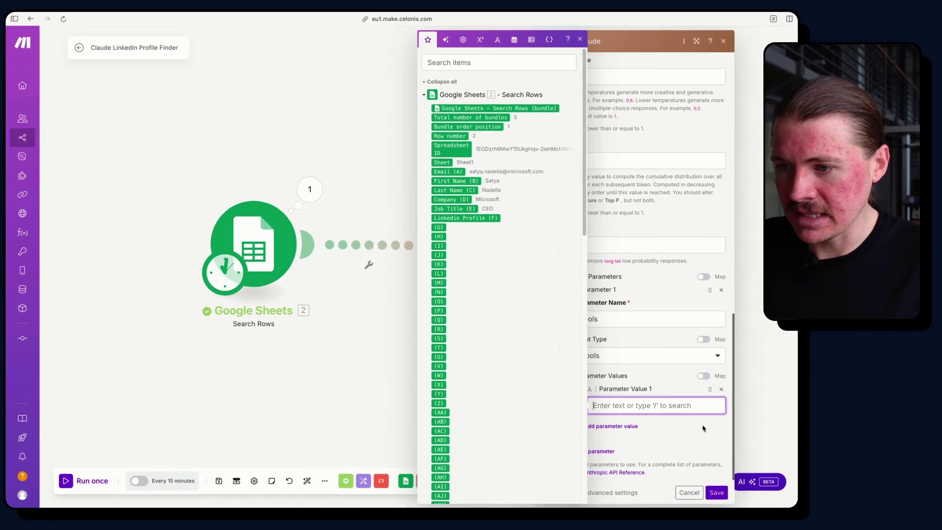
text({         "type": "web_search_20250305",         "name": "web_search",         "max_uses": 5     })
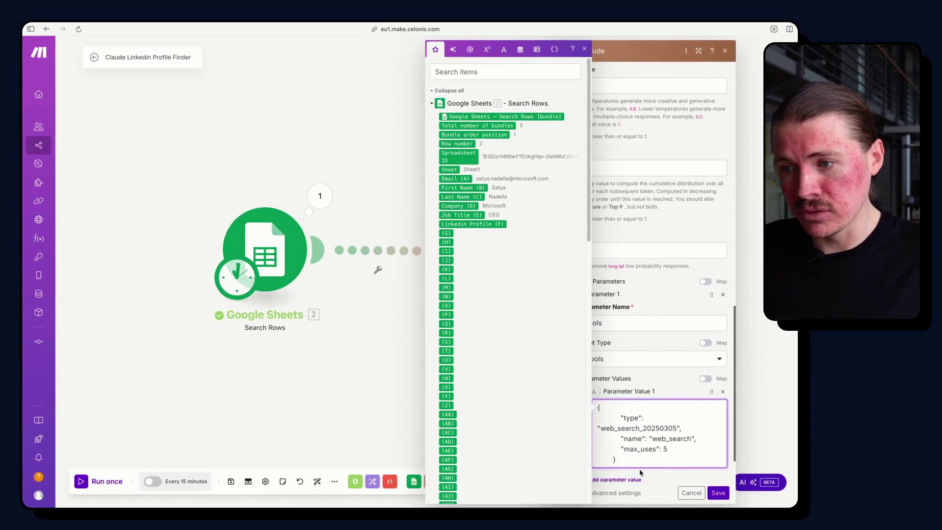
scroll(628, 457, down, 2)
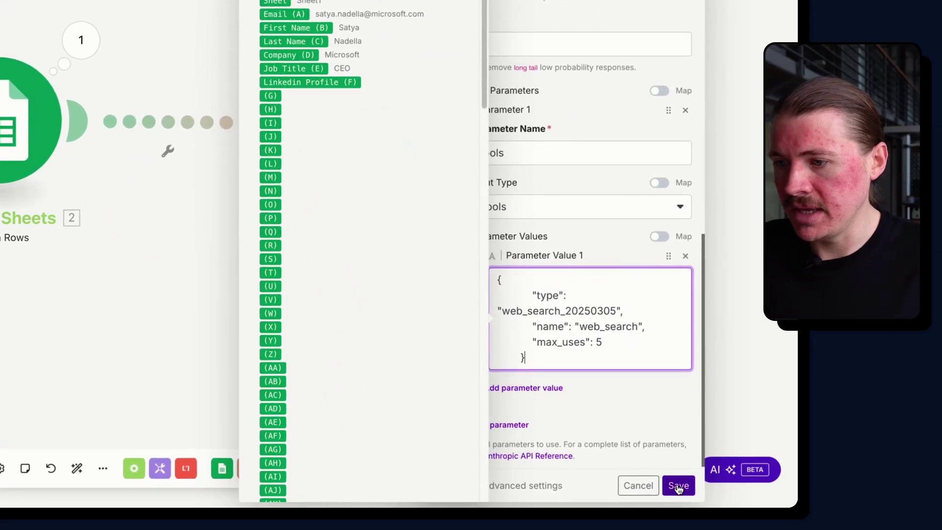
click(679, 486)
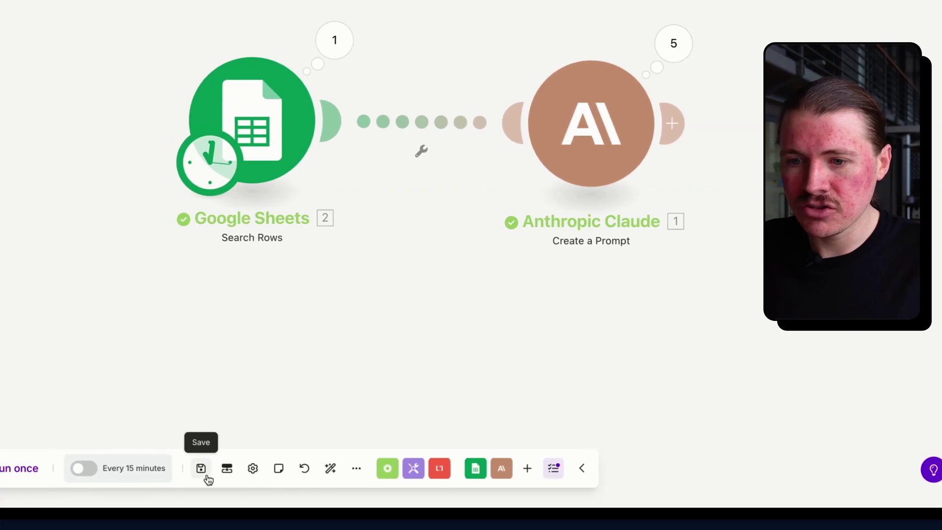
Save the scenario and run it once to test Claude's web search.
click(223, 464)
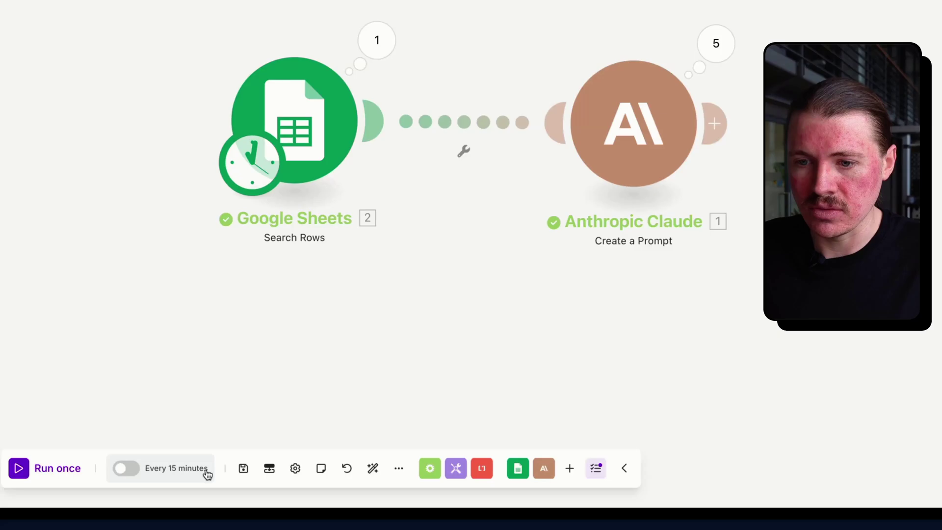
click(44, 468)
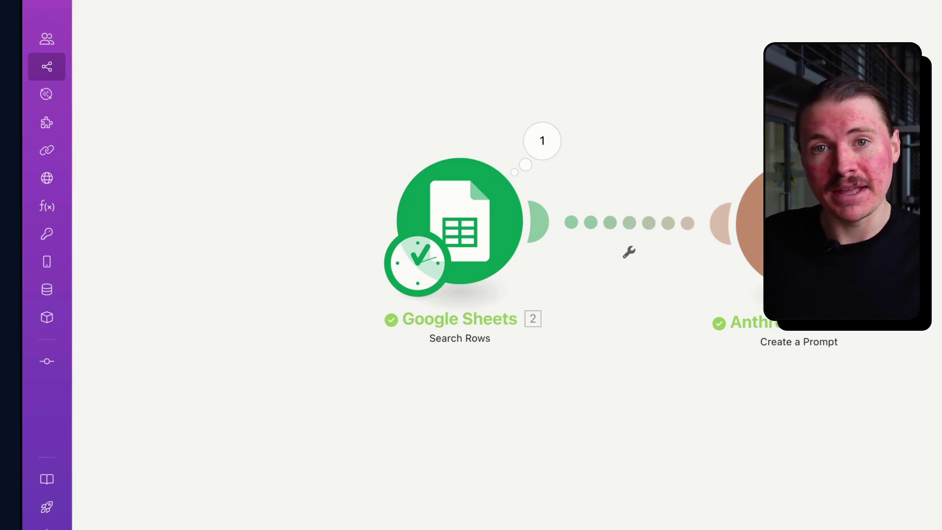
Expand Operation 1's Claude text response and the prompt messages sent to Claude.
click(494, 193)
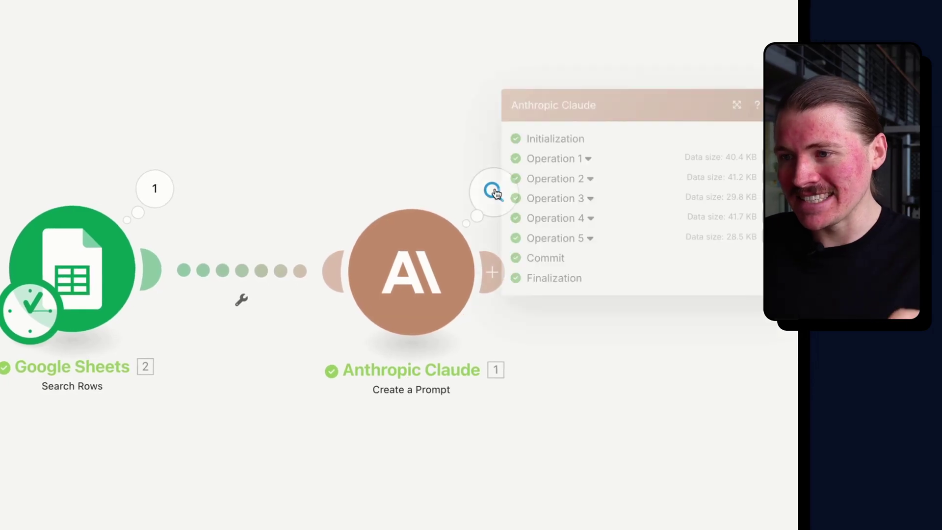
click(586, 160)
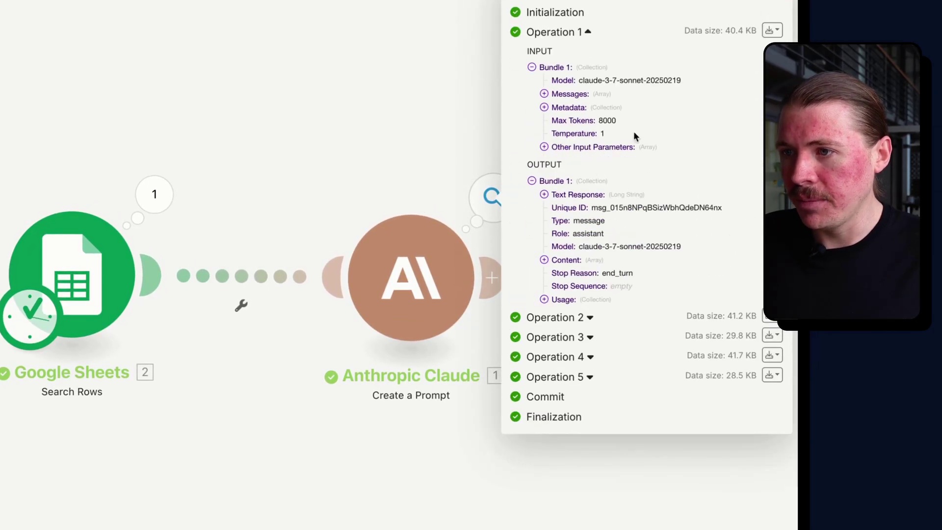
click(544, 195)
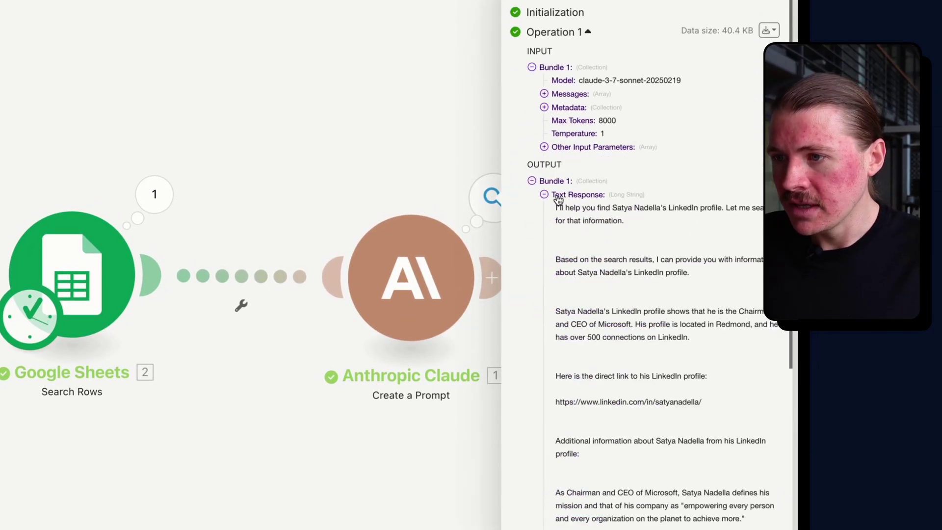
click(545, 94)
click(557, 107)
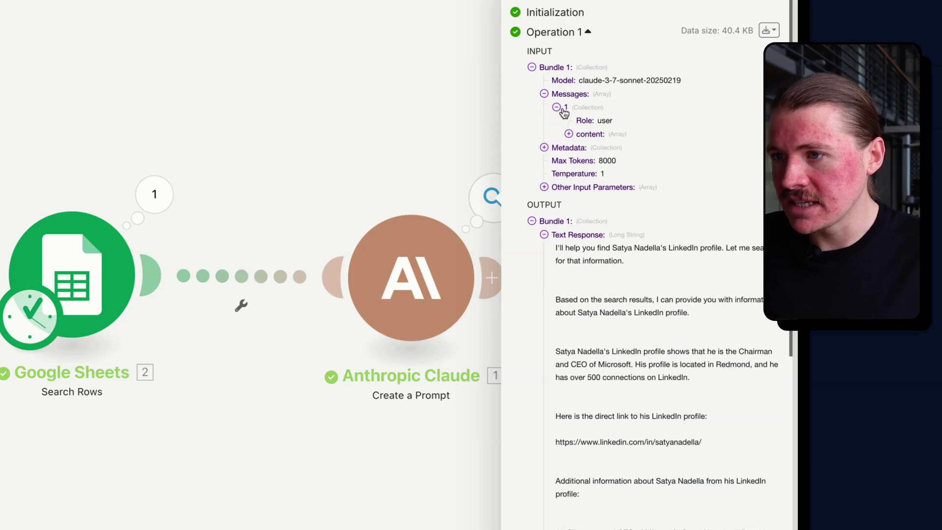
click(582, 138)
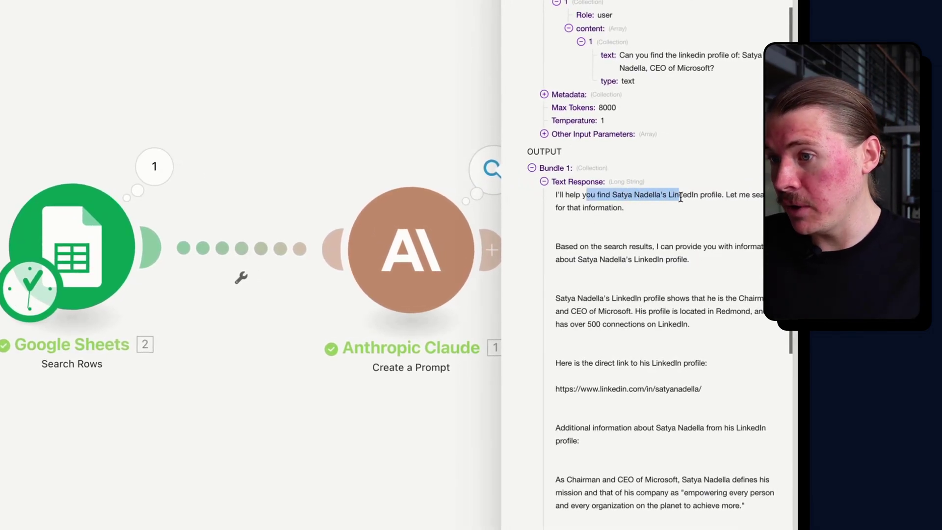
Copy the LinkedIn profile URL from Claude's reply and open it in a new tab.
drag(680, 197, 748, 197)
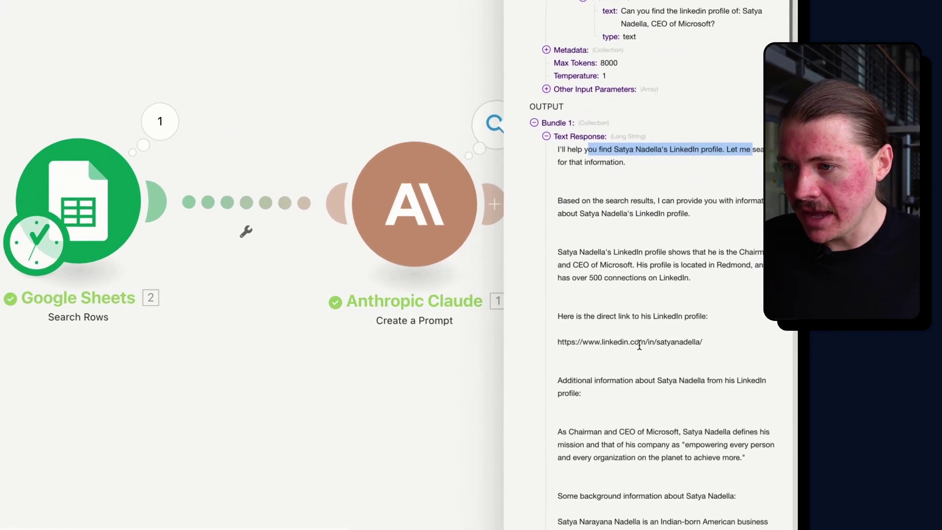
drag(685, 344, 692, 345)
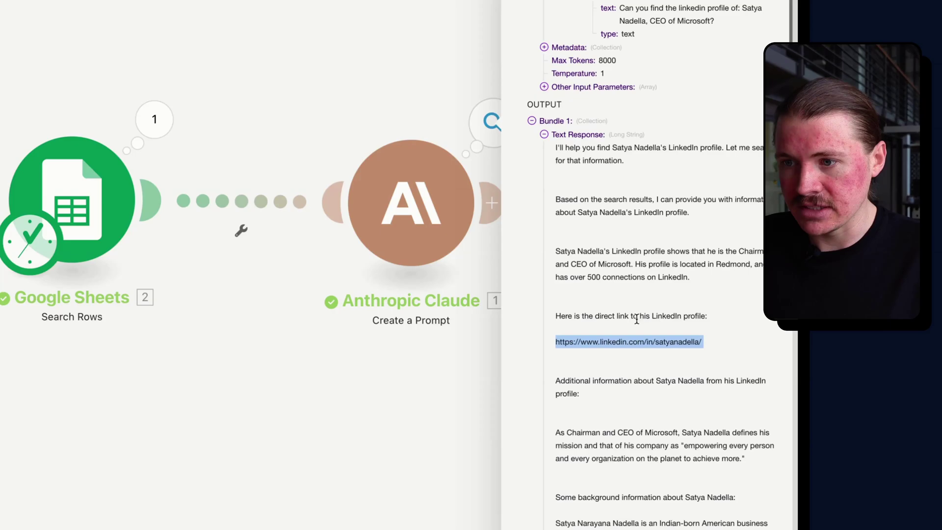
key(ctrl+t)
text(https://www.linkedin.com/in/satyanadella/)
key(Return)
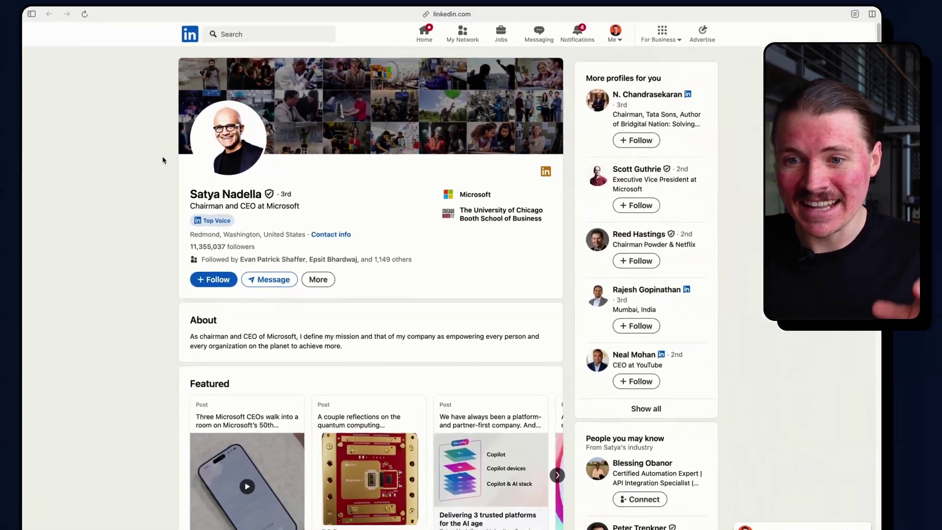
Go back from Satya Nadella's LinkedIn profile to the Claude Linkedin Profile Finder scenario.
mouse_move(37, 195)
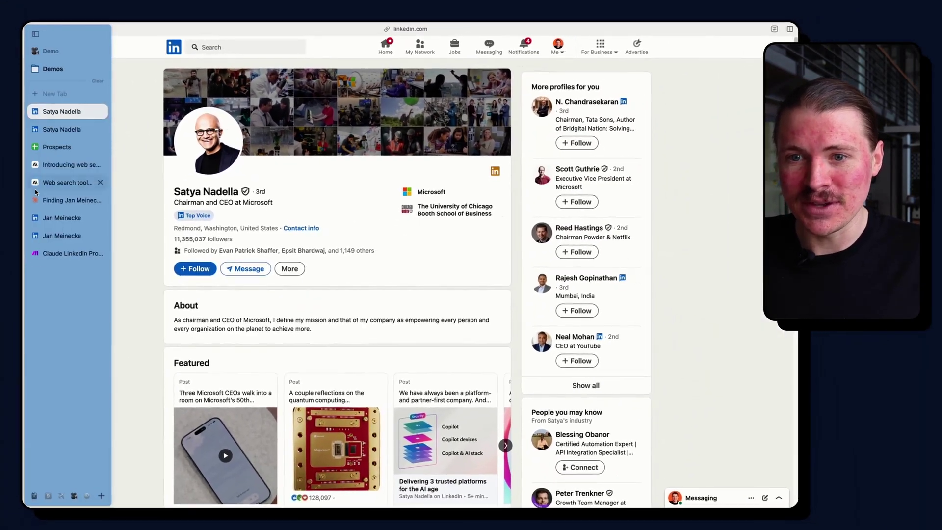
click(61, 252)
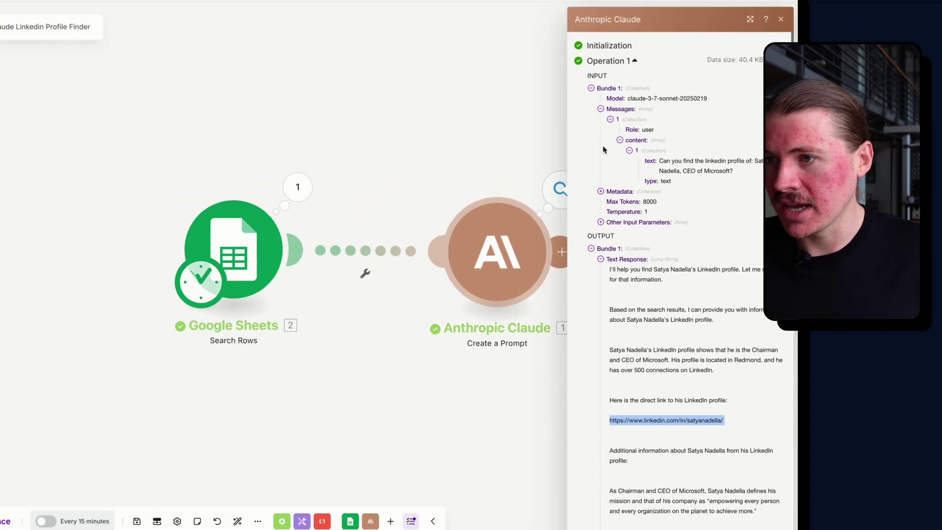
Open Andy Jassy's LinkedIn URL from Operation 3's reply in a new tab.
click(633, 77)
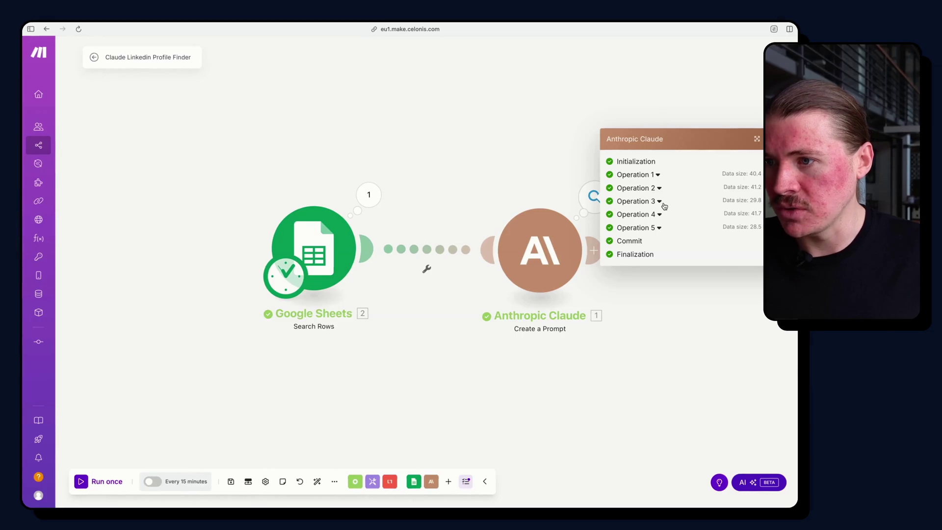
click(663, 205)
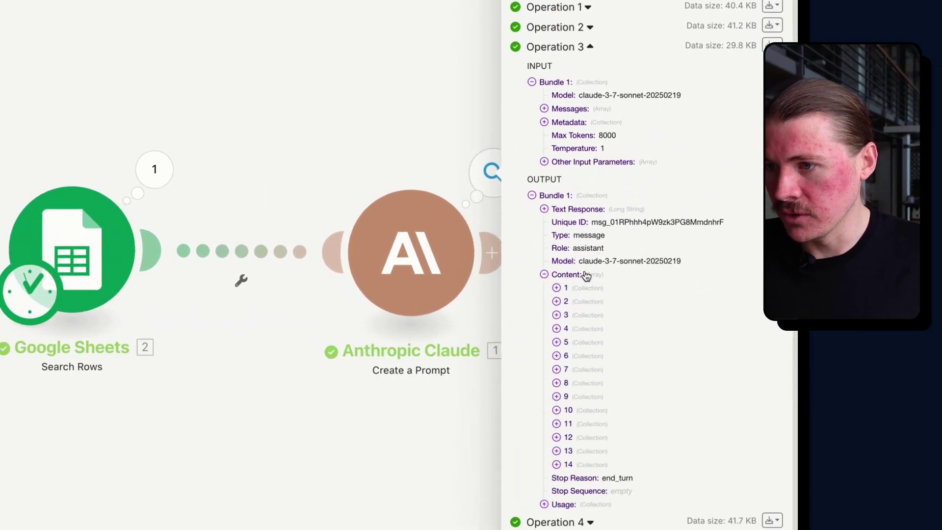
click(562, 209)
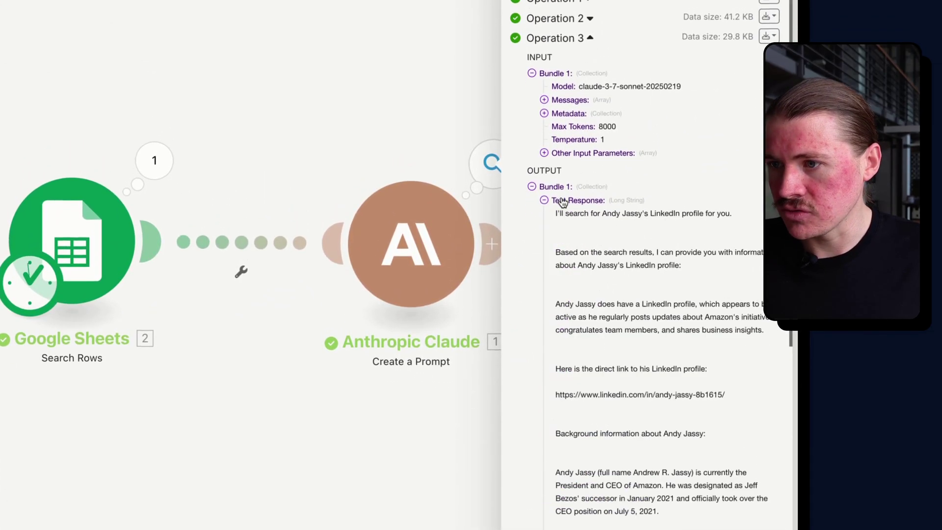
drag(653, 214, 736, 227)
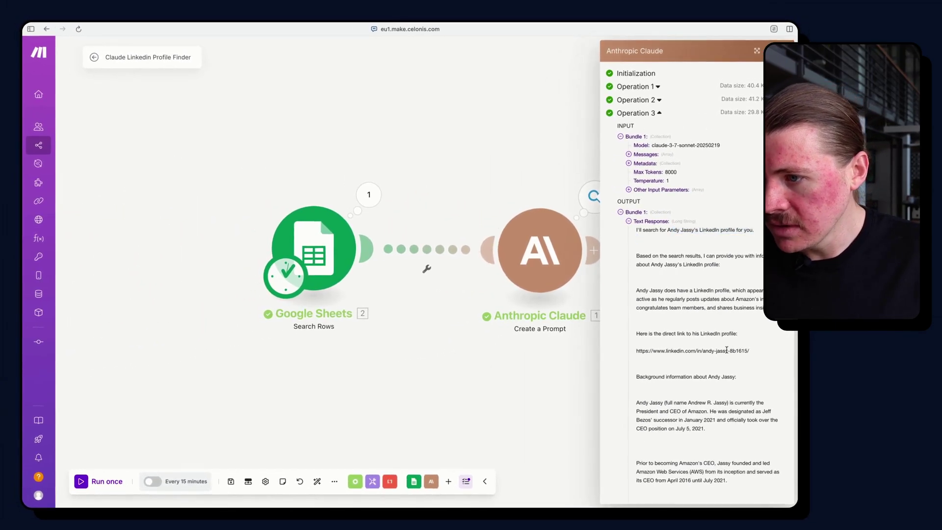
triple_click(727, 350)
key(super+c)
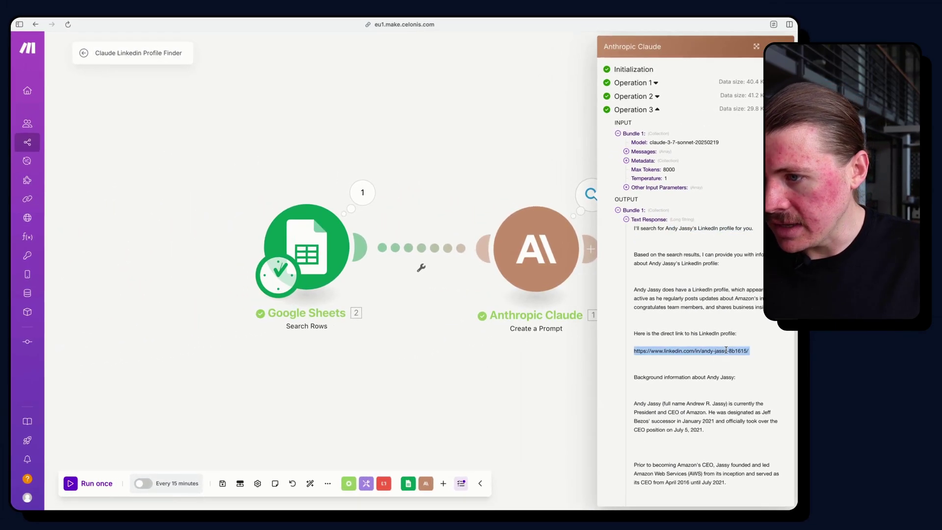
key(super+t)
key(super+v)
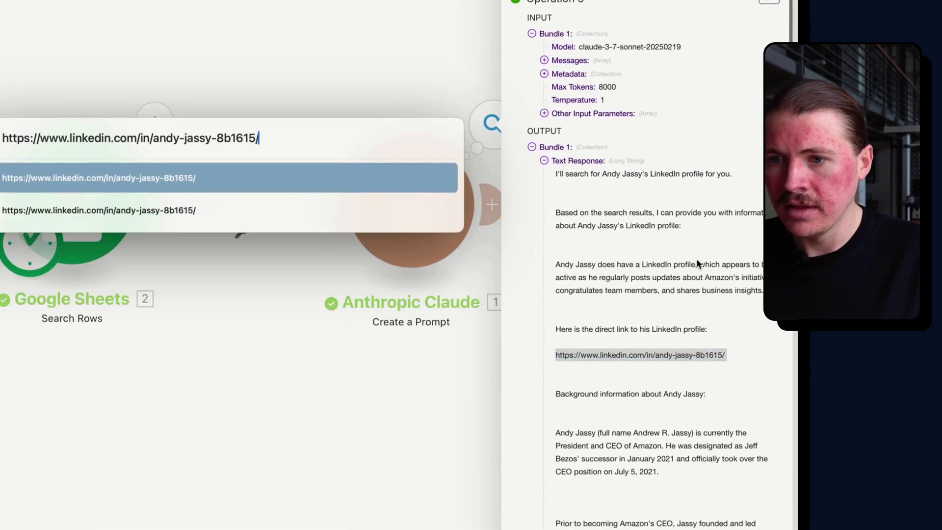
key(Return)
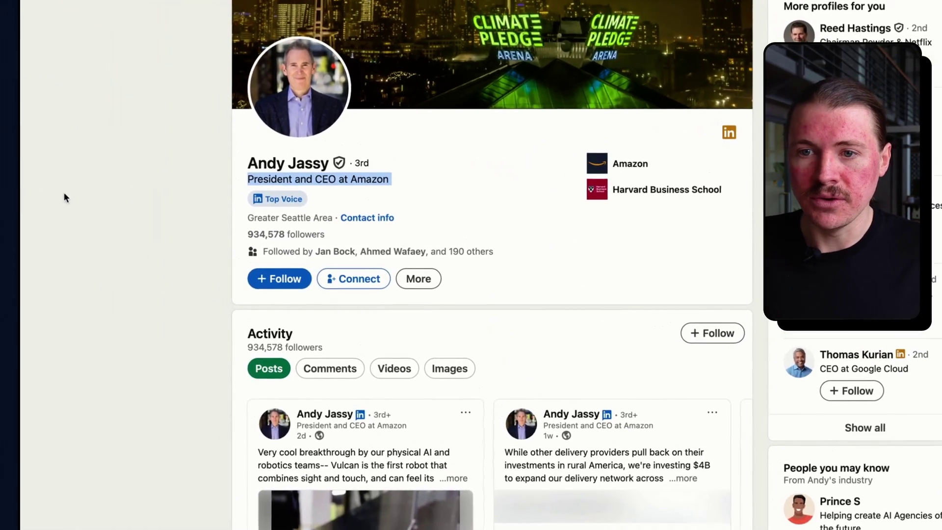
Back in Make, select the Claude module's web_search_20250305 tools parameter JSON.
mouse_move(4, 206)
click(84, 303)
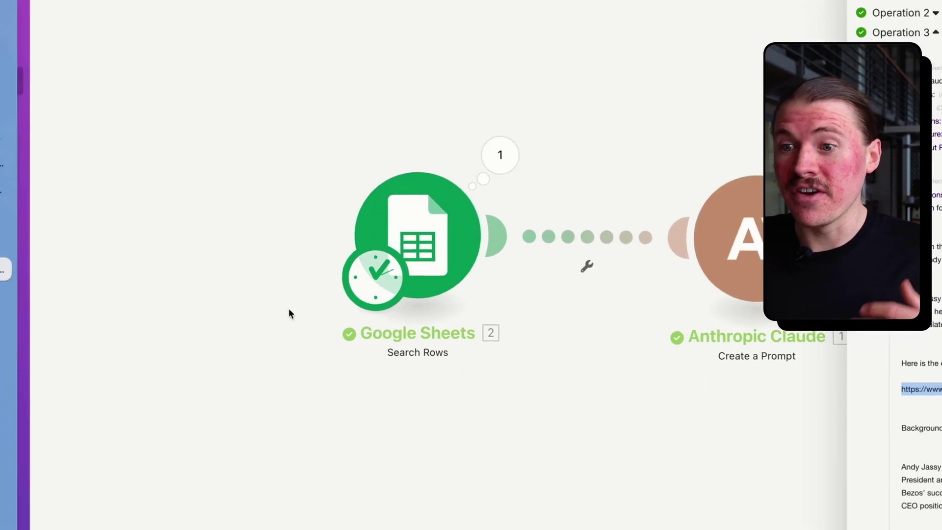
click(548, 257)
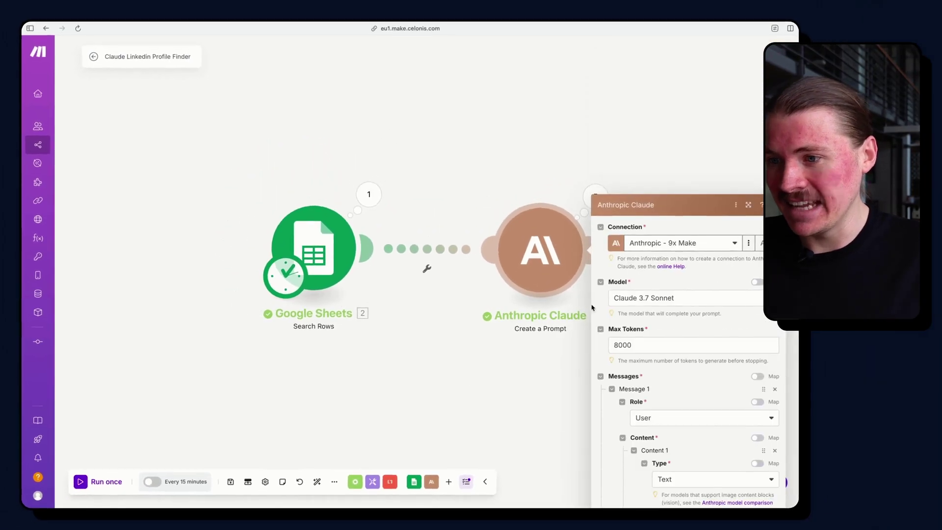
scroll(676, 403, down, 15)
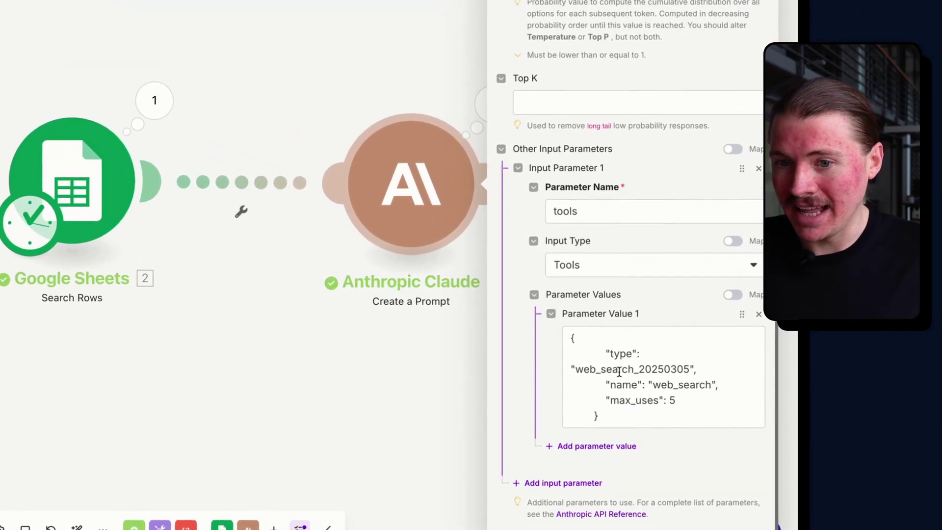
click(629, 399)
key(super+a)
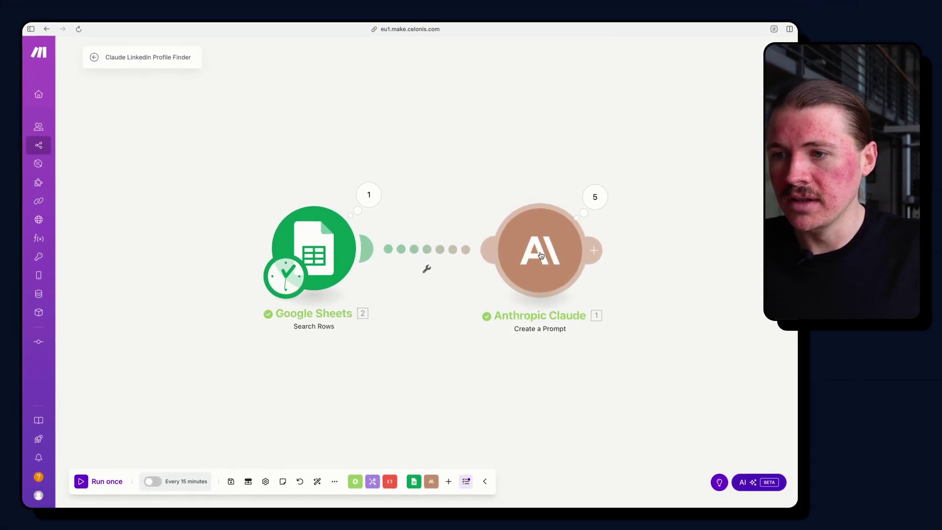
Move the Claude module closer to Google Sheets, then switch to the Prospects spreadsheet.
drag(541, 255, 479, 263)
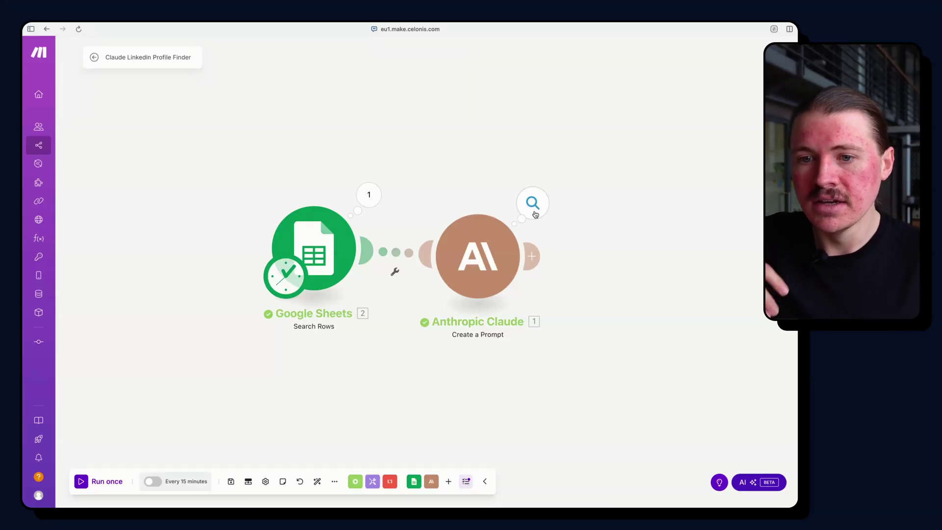
click(477, 256)
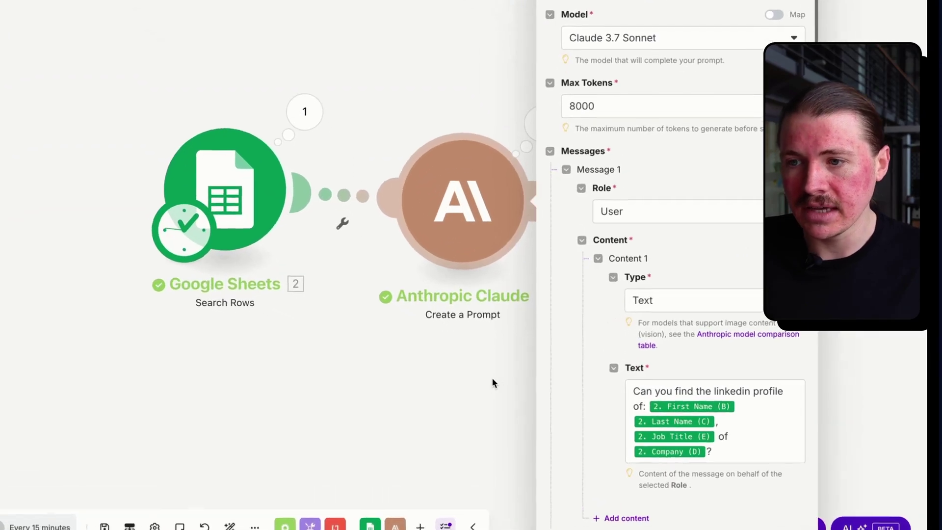
click(490, 380)
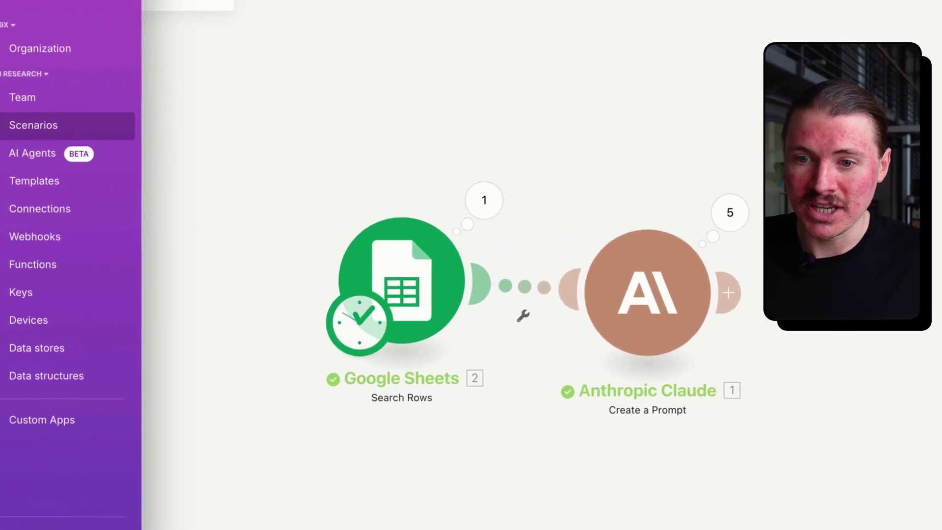
mouse_move(70, 140)
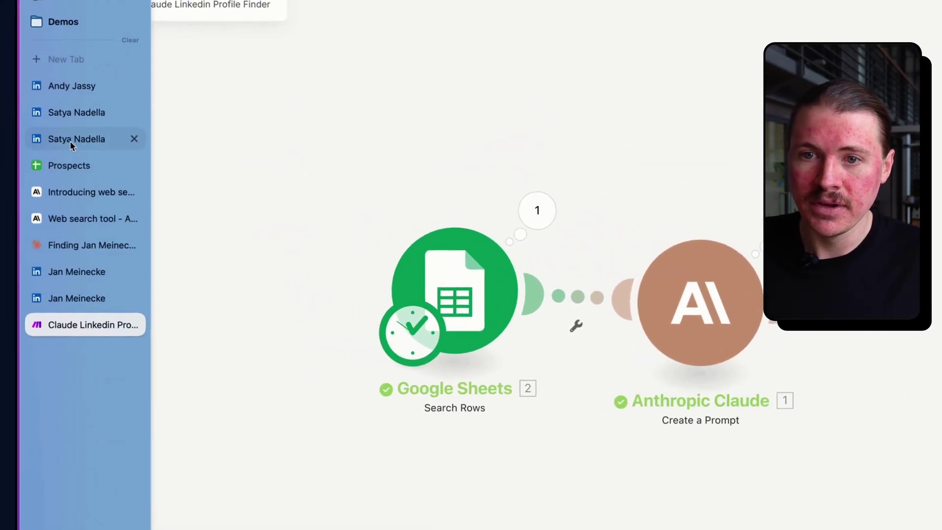
click(63, 166)
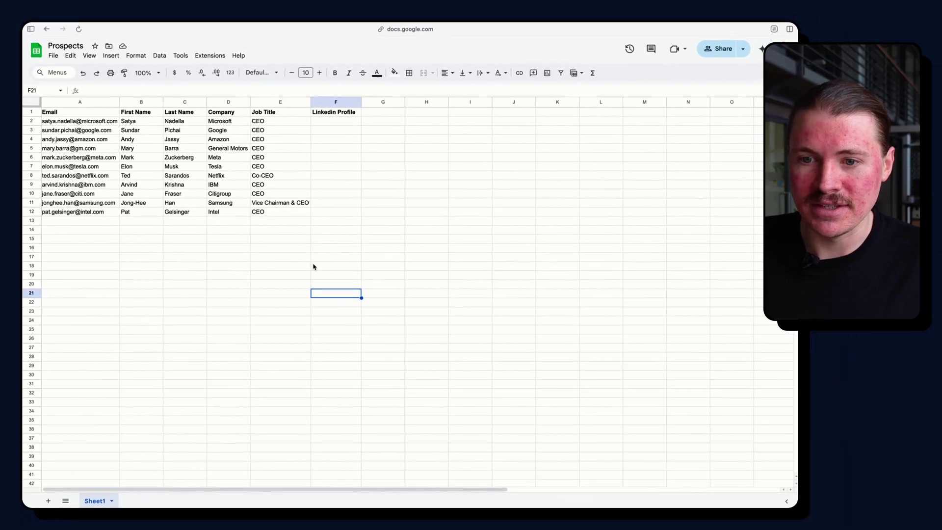